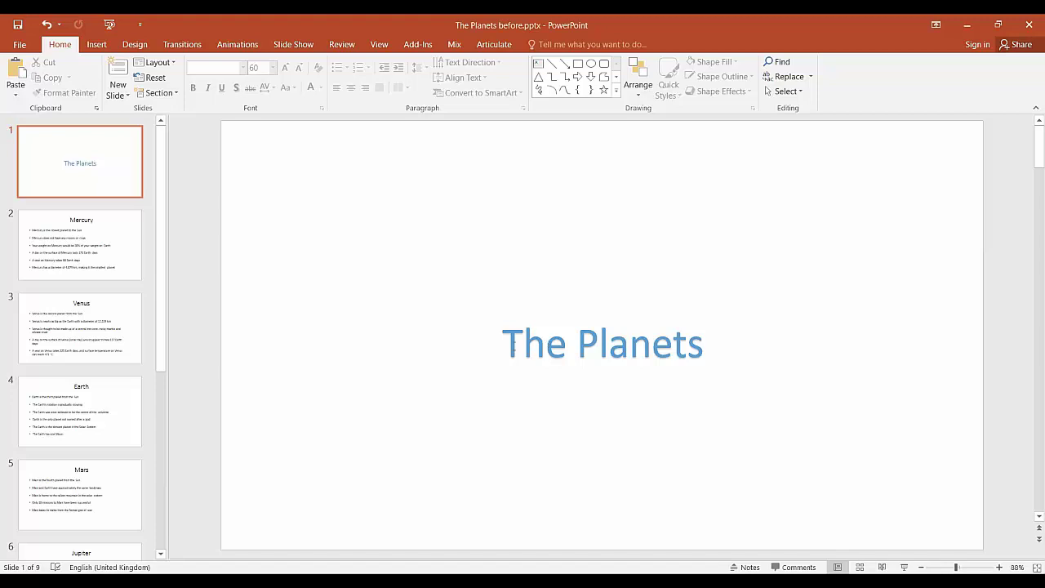
- Apply the Desaturate emphasis animation to the title text "The Planets" on slide 1
{"action": "left_click", "coordinate": [511, 342]}
{"action": "left_click_drag", "start_coordinate": [502, 343], "coordinate": [703, 343]}
{"action": "left_click", "coordinate": [692, 414]}
{"action": "left_click", "coordinate": [664, 358]}
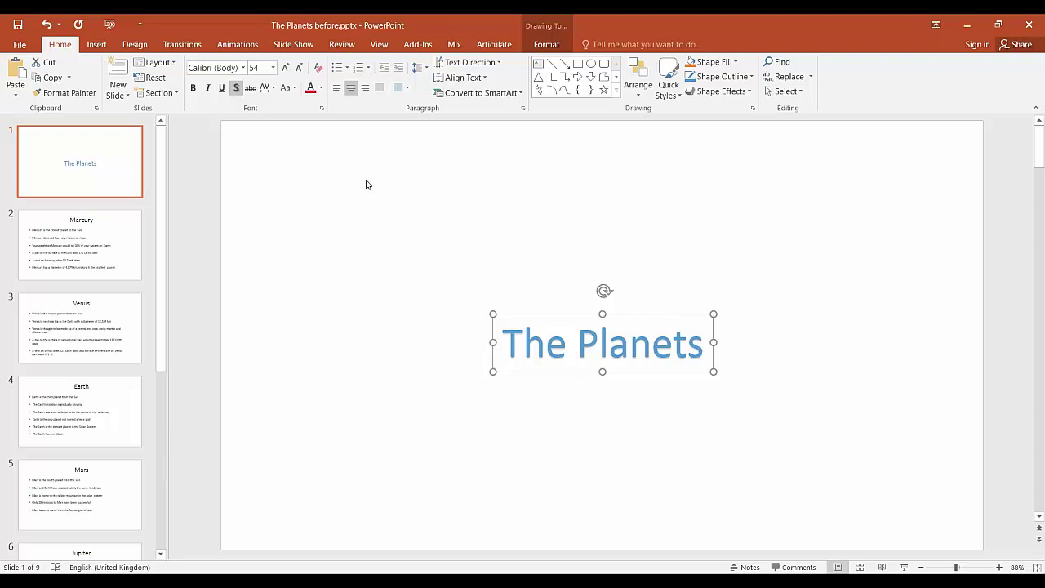
{"action": "left_click", "coordinate": [234, 47]}
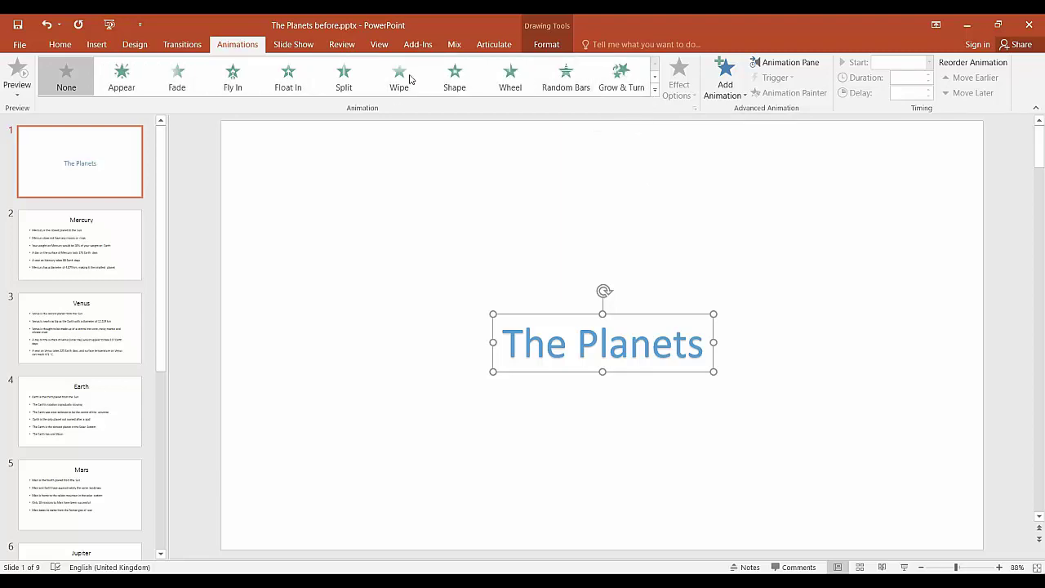
{"action": "left_click", "coordinate": [655, 93]}
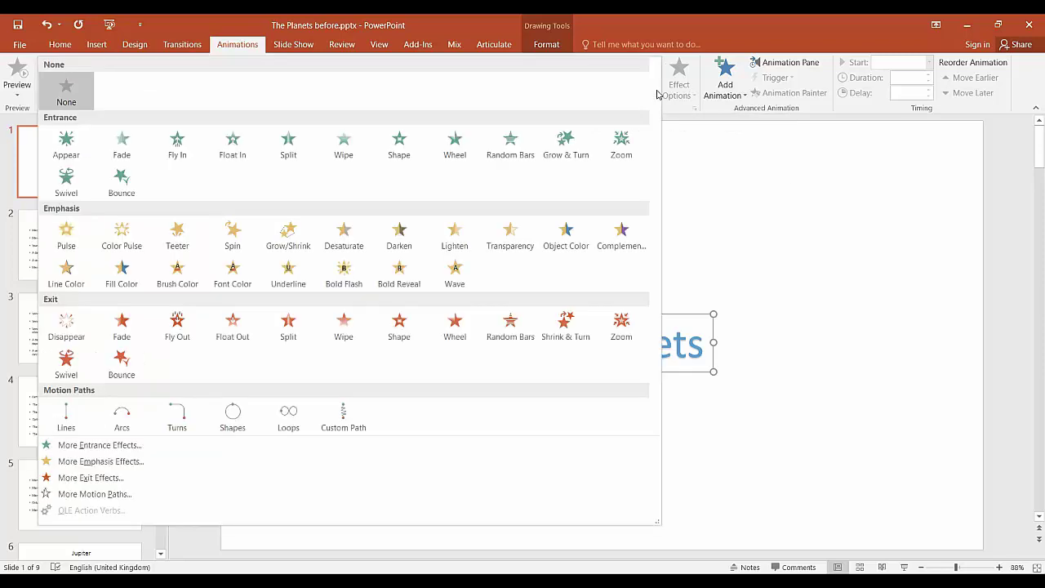
{"action": "left_click", "coordinate": [360, 240]}
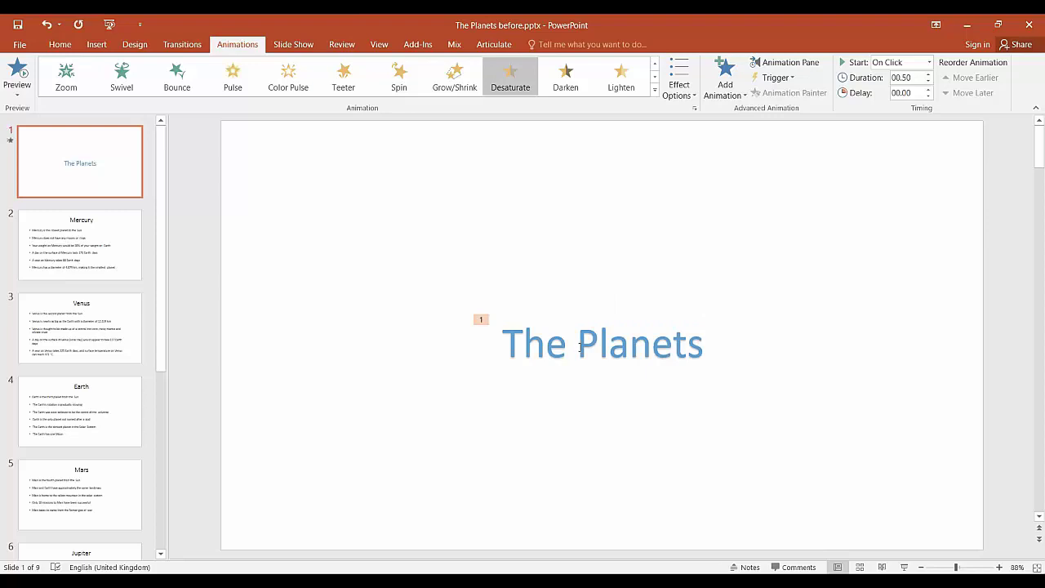
- Try the Darken emphasis and Wipe entrance animations on the slide 1 title
{"action": "left_click", "coordinate": [578, 347]}
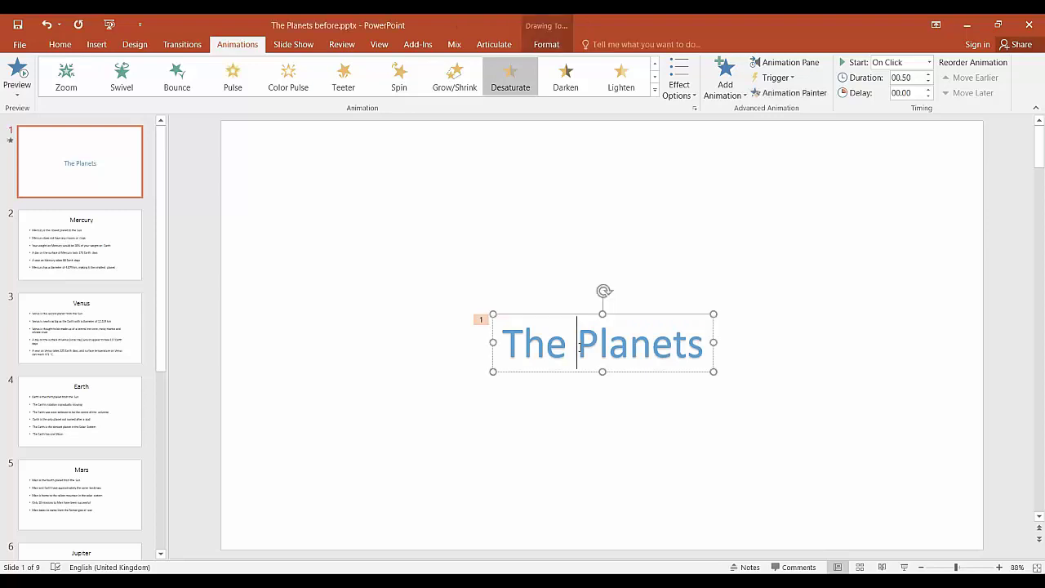
{"action": "left_click", "coordinate": [576, 79]}
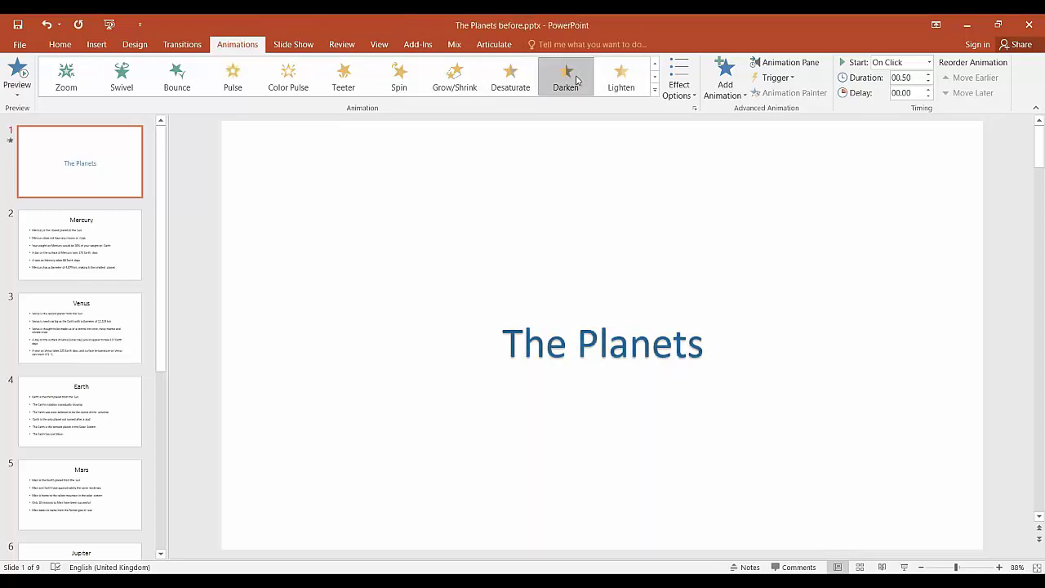
{"action": "left_click", "coordinate": [629, 364]}
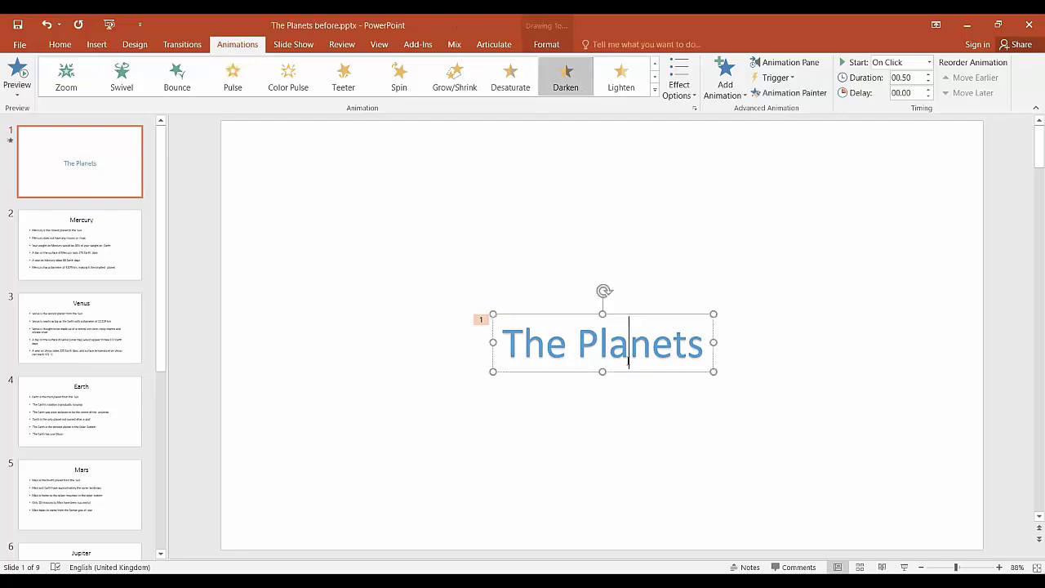
{"action": "left_click", "coordinate": [655, 89]}
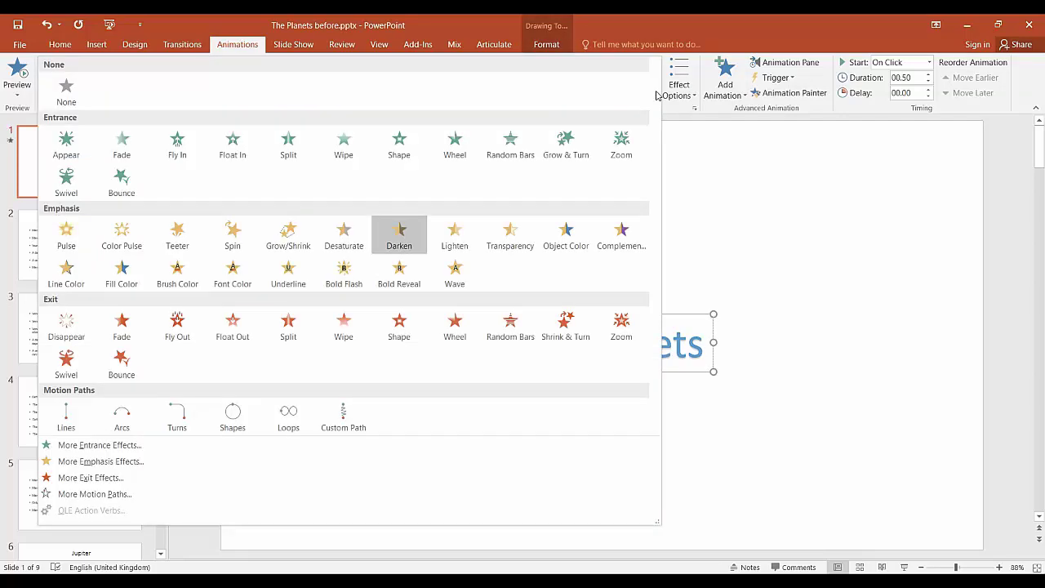
{"action": "left_click", "coordinate": [334, 165]}
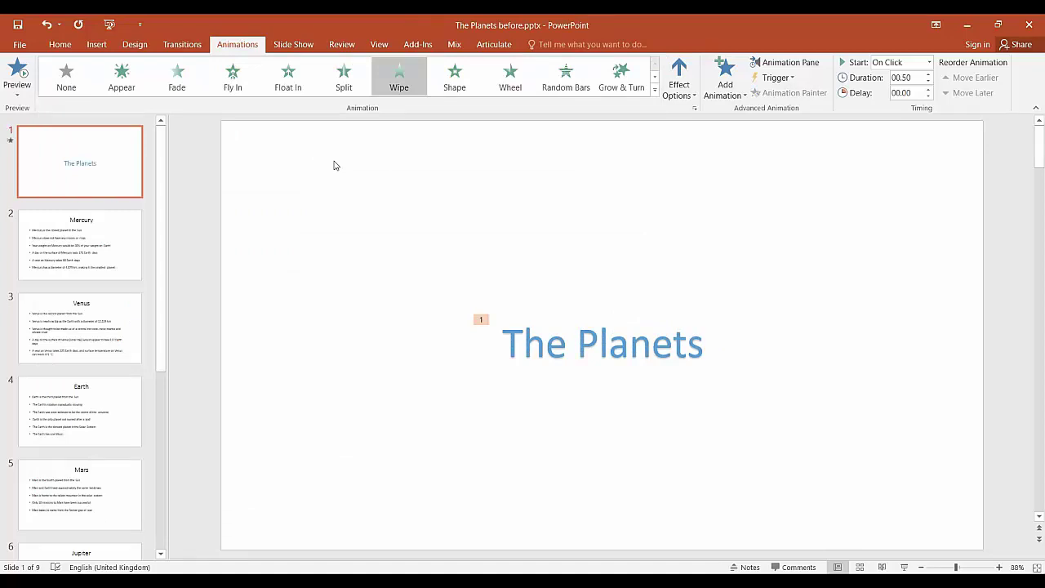
- Try the Lines, Arcs, Turns and Loops motion paths on the slide 1 title
{"action": "left_click", "coordinate": [654, 90]}
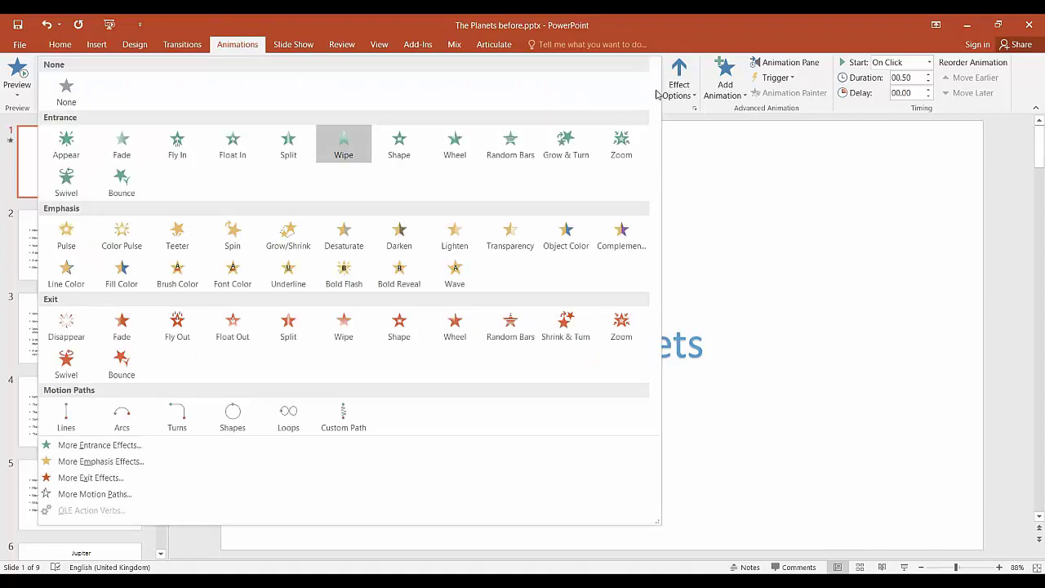
{"action": "left_click", "coordinate": [66, 419]}
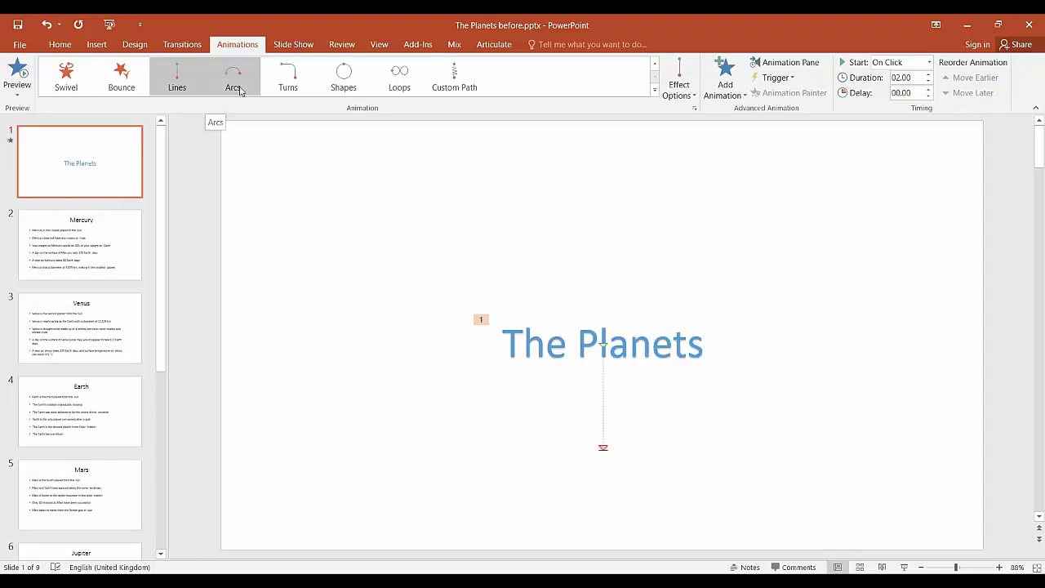
{"action": "left_click", "coordinate": [232, 77]}
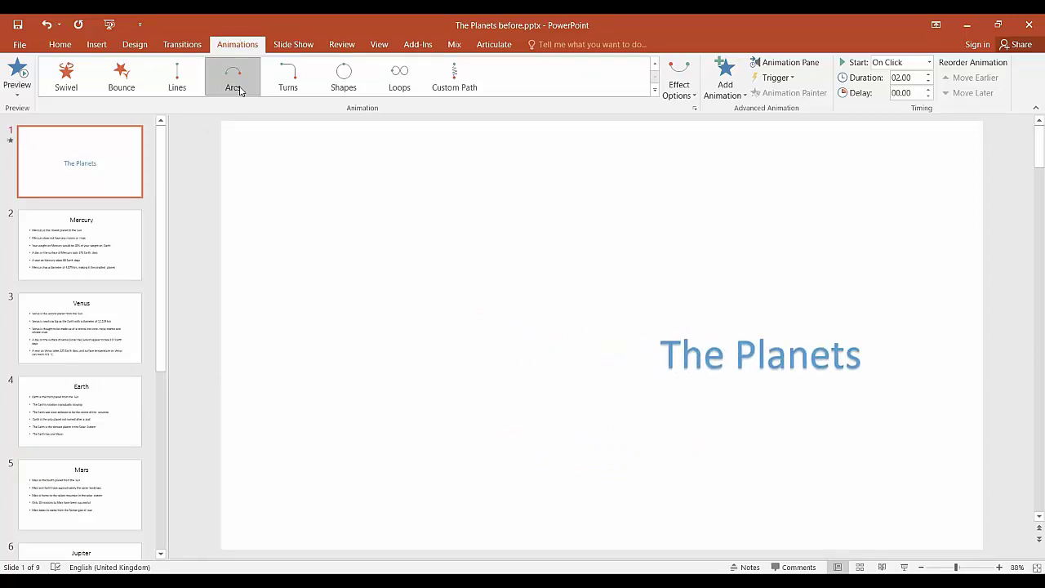
{"action": "left_click", "coordinate": [177, 77]}
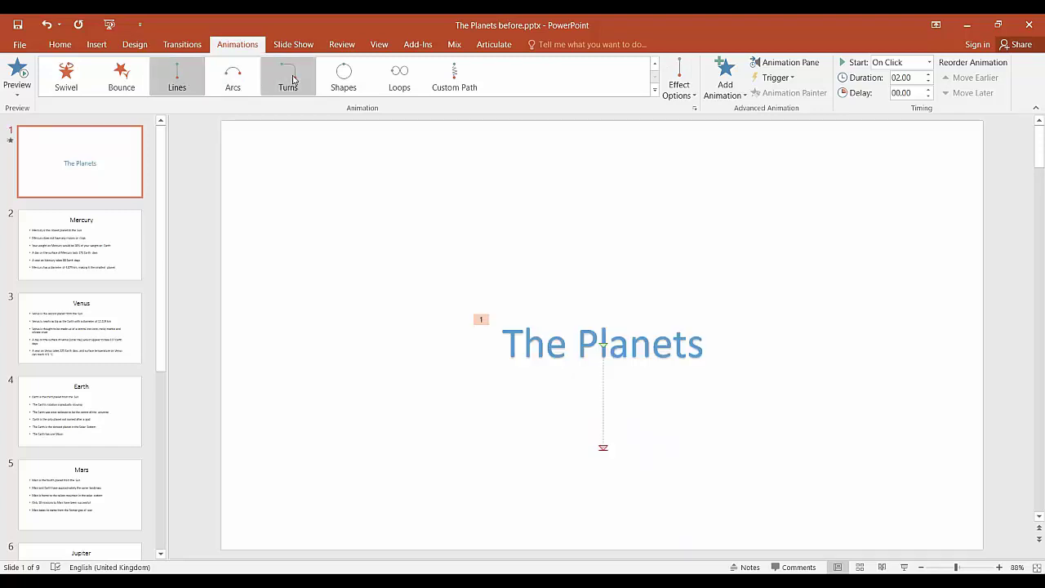
{"action": "left_click", "coordinate": [293, 79]}
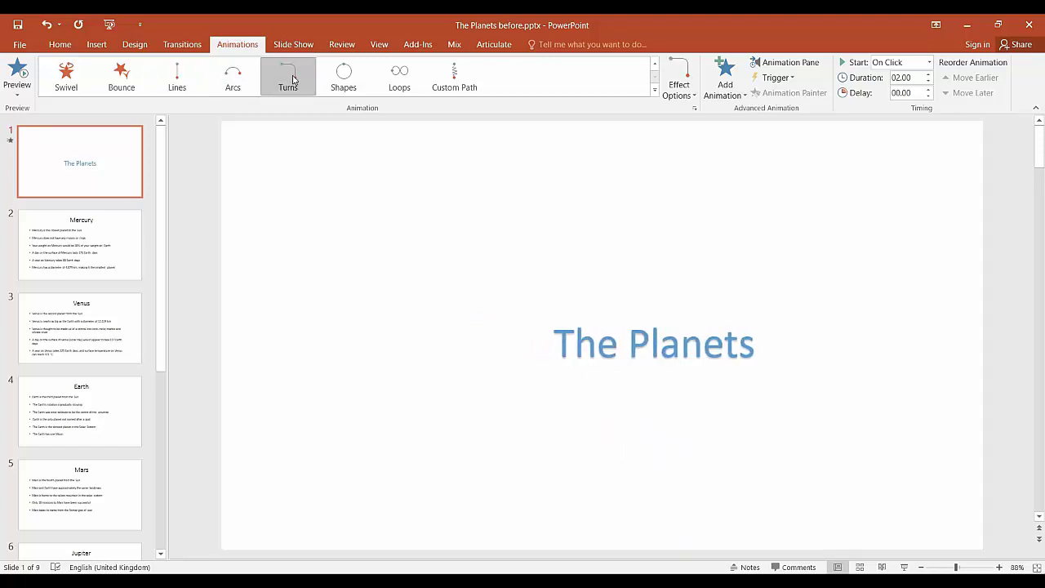
{"action": "left_click", "coordinate": [404, 88]}
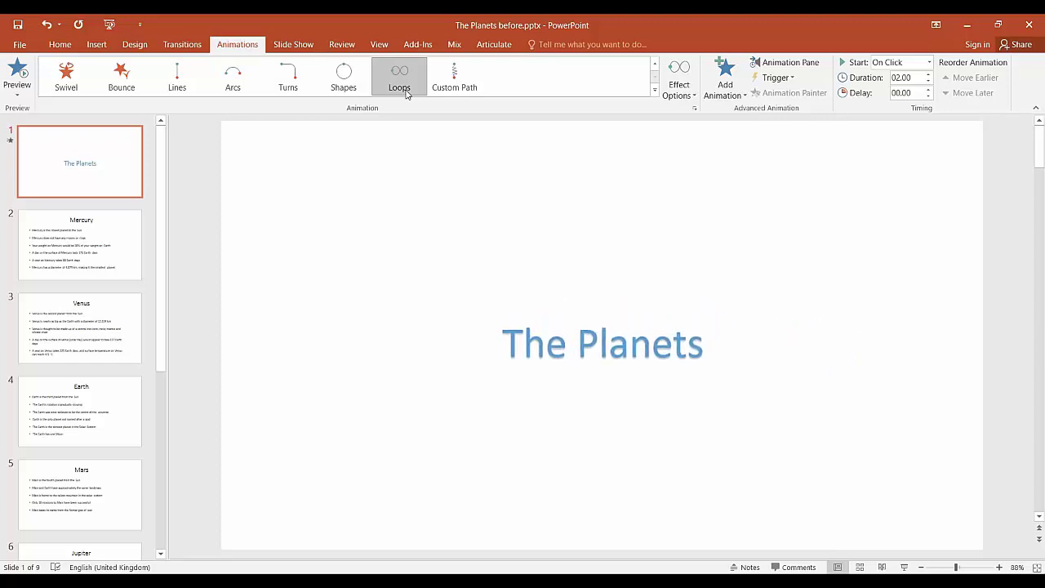
- Draw a custom motion path for the title, looping in a rough rectangle around the text
{"action": "left_click", "coordinate": [455, 88]}
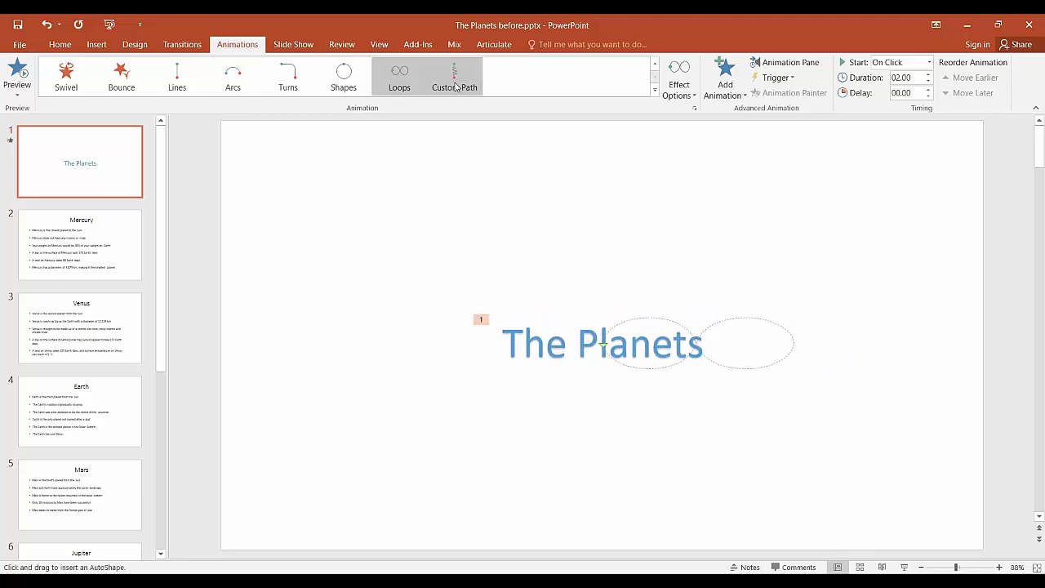
{"action": "mouse_move", "coordinate": [480, 246]}
{"action": "left_mouse_down"}
{"action": "mouse_move", "coordinate": [609, 240]}
{"action": "mouse_move", "coordinate": [905, 434]}
{"action": "mouse_move", "coordinate": [422, 452]}
{"action": "mouse_move", "coordinate": [439, 270]}
{"action": "mouse_move", "coordinate": [506, 242]}
{"action": "mouse_move", "coordinate": [434, 133]}
{"action": "mouse_move", "coordinate": [482, 84]}
{"action": "left_mouse_up"}
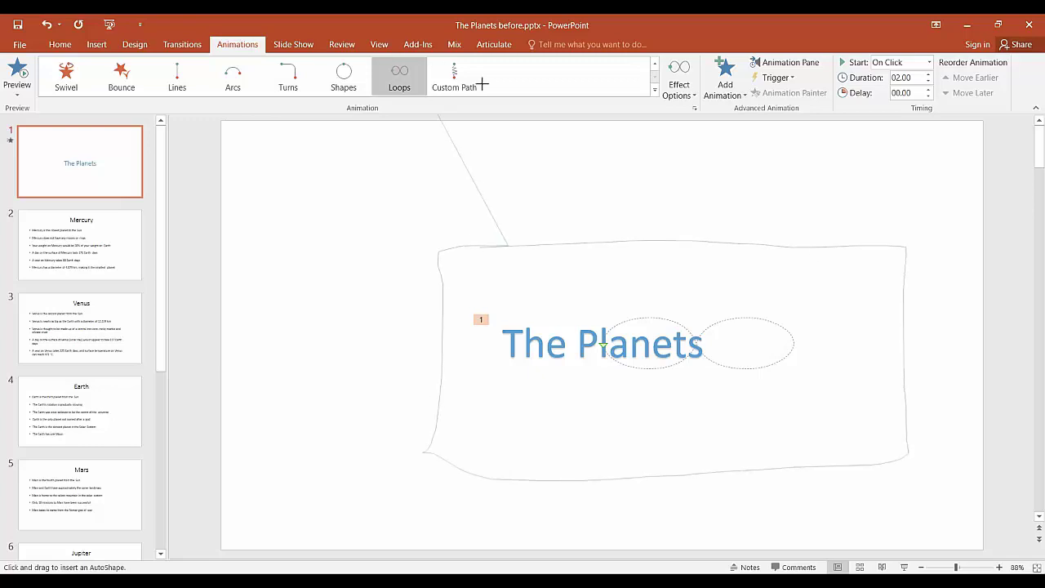
{"action": "double_click", "coordinate": [495, 223]}
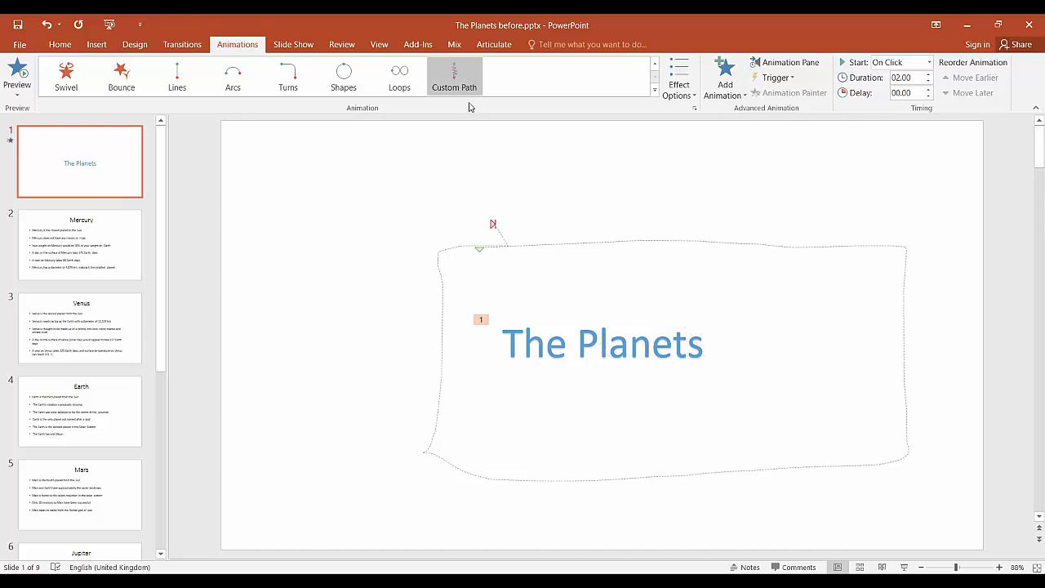
- Apply the Fly In entrance animation to the slide 1 title and set it to start On Click
{"action": "left_click", "coordinate": [655, 90]}
{"action": "left_click", "coordinate": [176, 147]}
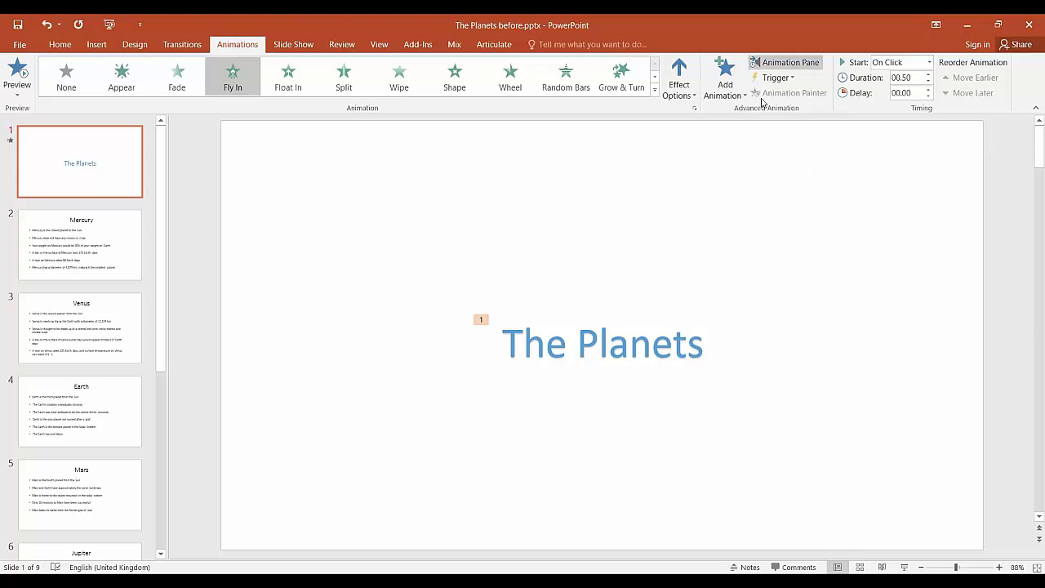
{"action": "left_click", "coordinate": [929, 63]}
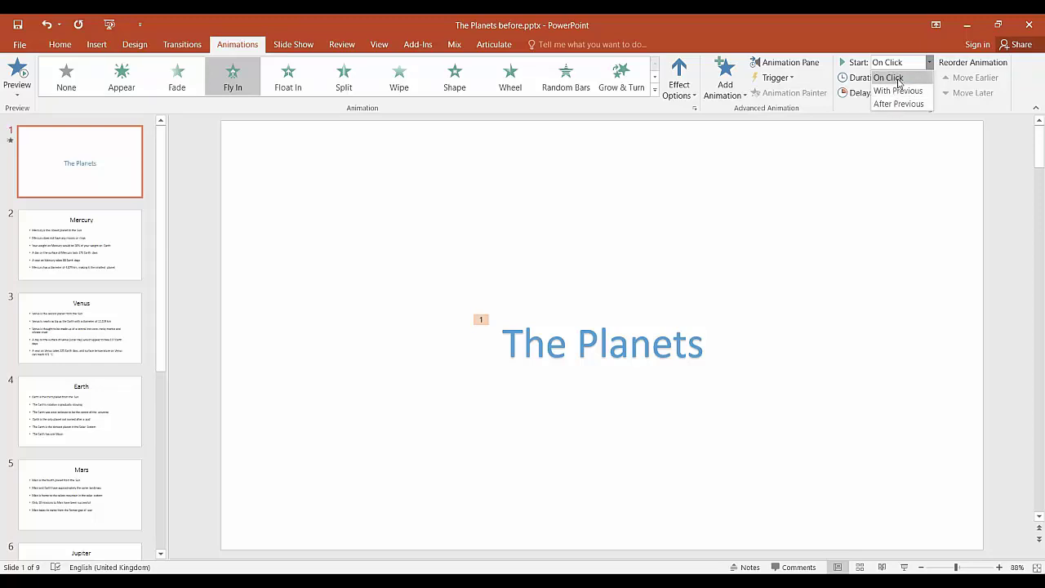
{"action": "left_click", "coordinate": [898, 78]}
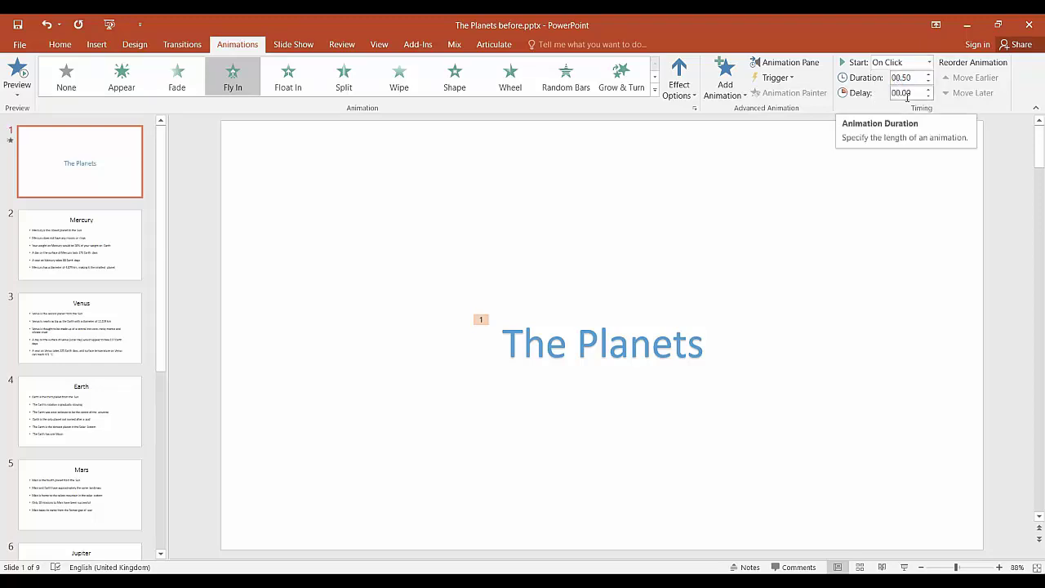
- Set the title animation's duration to 01.25 and its delay to 05.00 seconds
{"action": "left_click", "coordinate": [891, 78]}
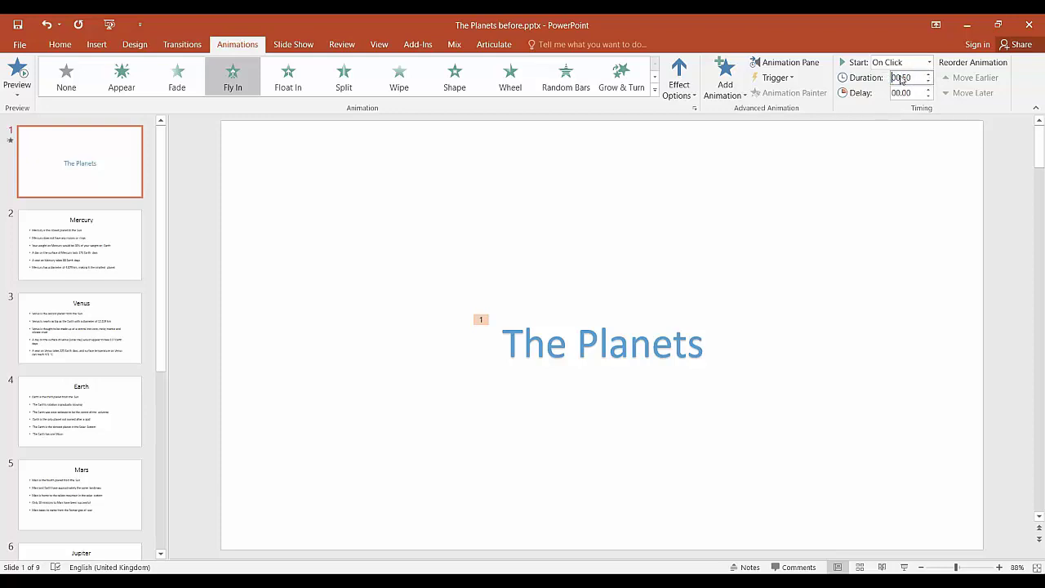
{"action": "double_click", "coordinate": [901, 79]}
{"action": "left_click", "coordinate": [929, 74]}
{"action": "left_click", "coordinate": [929, 73]}
{"action": "left_click", "coordinate": [927, 90]}
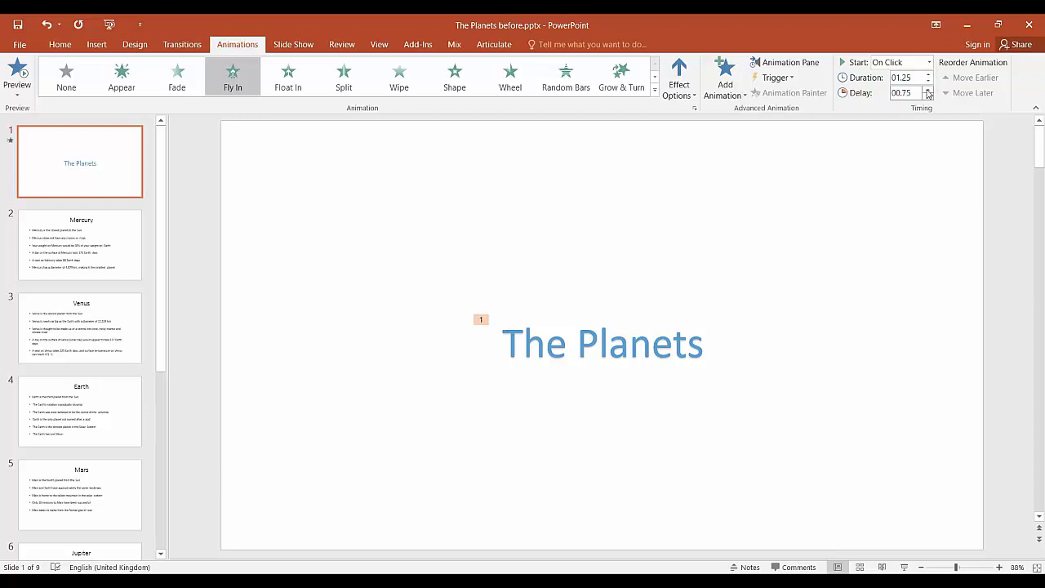
{"action": "left_click", "coordinate": [929, 90]}
{"action": "left_click", "coordinate": [898, 215]}
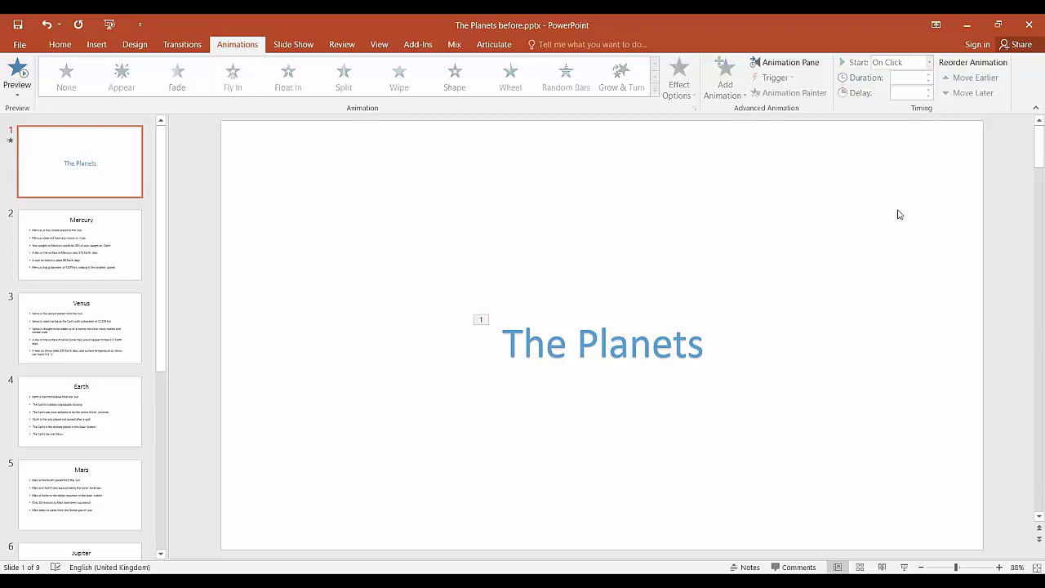
- Select the title's animation marker to review the effect and timing assigned to it
{"action": "left_click", "coordinate": [484, 320]}
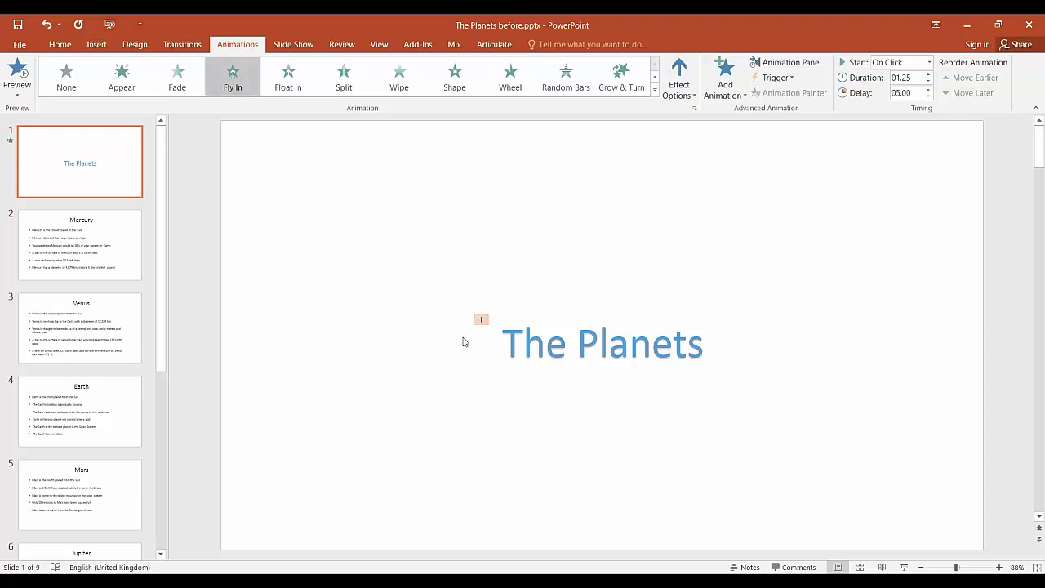
{"action": "left_click", "coordinate": [470, 342]}
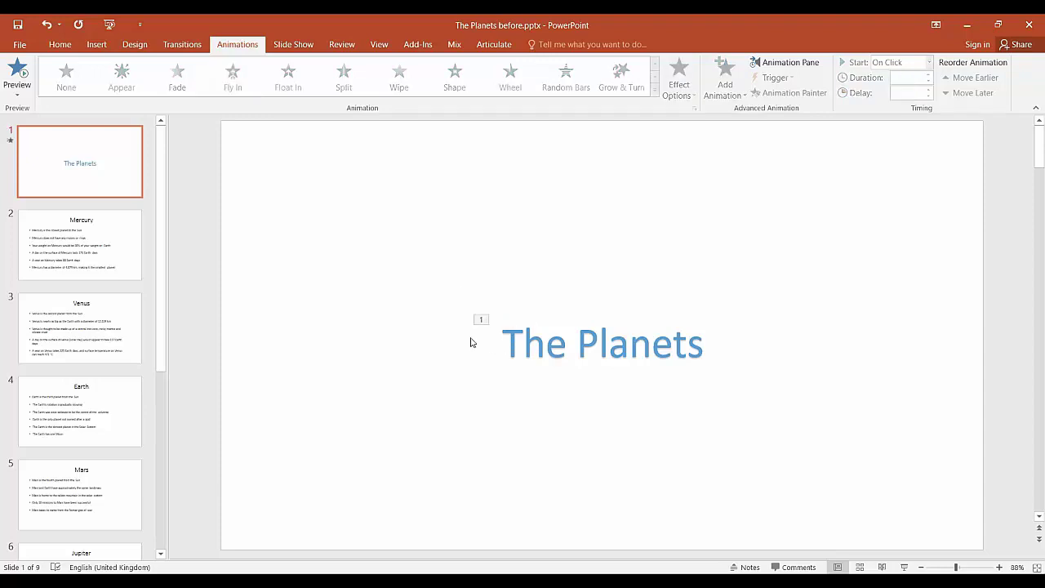
{"action": "left_click", "coordinate": [481, 319]}
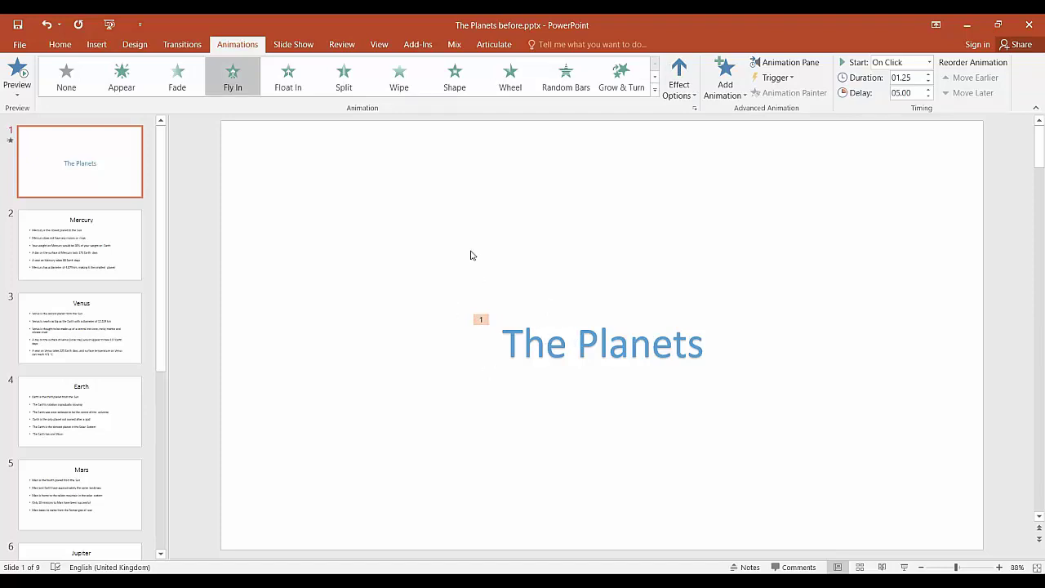
- Apply the Random Bars entrance animation to the "Mercury" title on slide 2
{"action": "left_click", "coordinate": [80, 245]}
{"action": "left_click", "coordinate": [571, 180]}
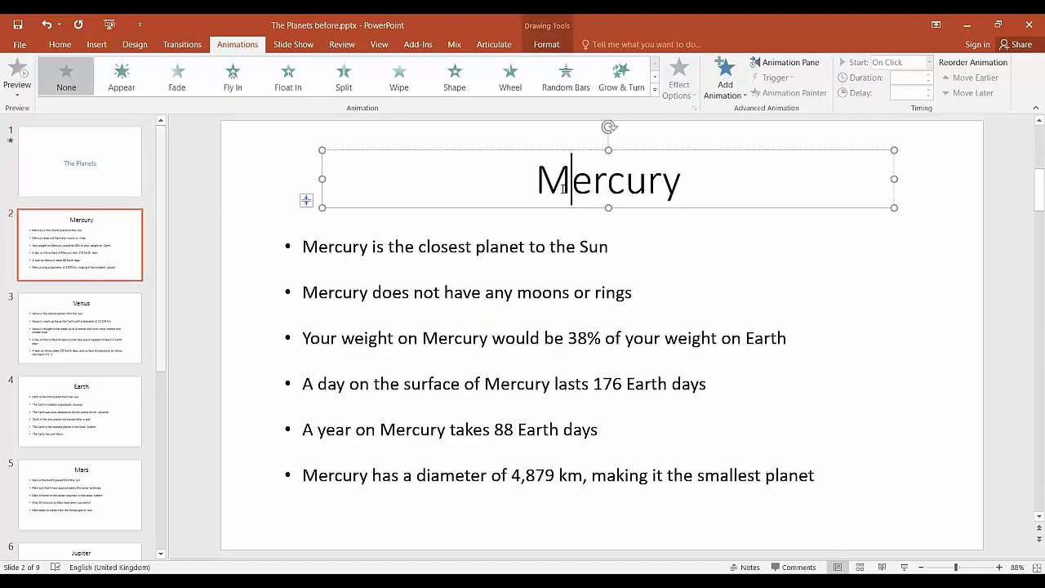
{"action": "left_click", "coordinate": [574, 88]}
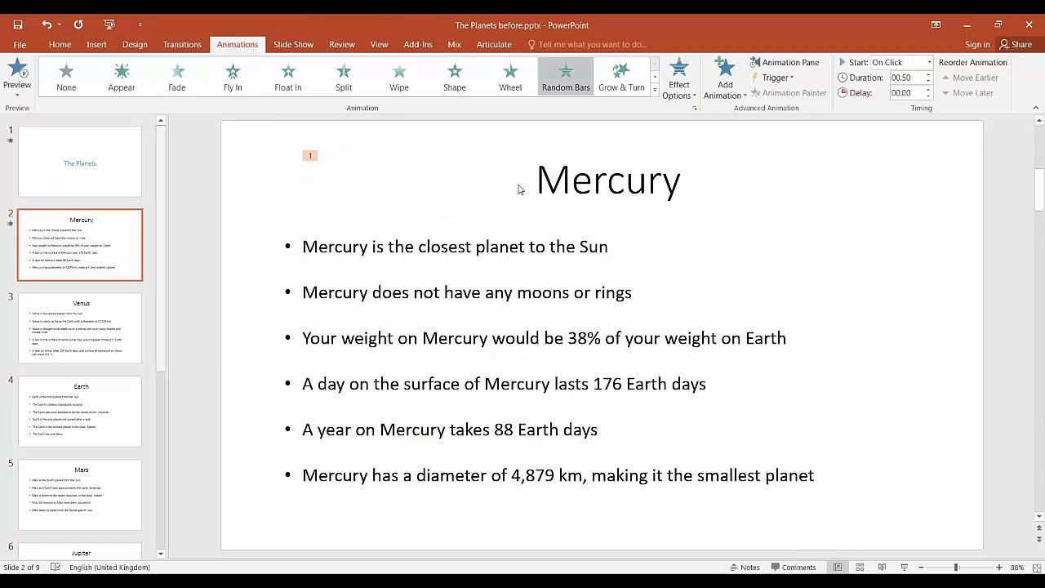
- Apply the Wheel animation to the first bullet on the Mercury slide and preview the slide's animations
{"action": "left_click_drag", "start_coordinate": [304, 245], "coordinate": [660, 251]}
{"action": "left_click", "coordinate": [510, 78]}
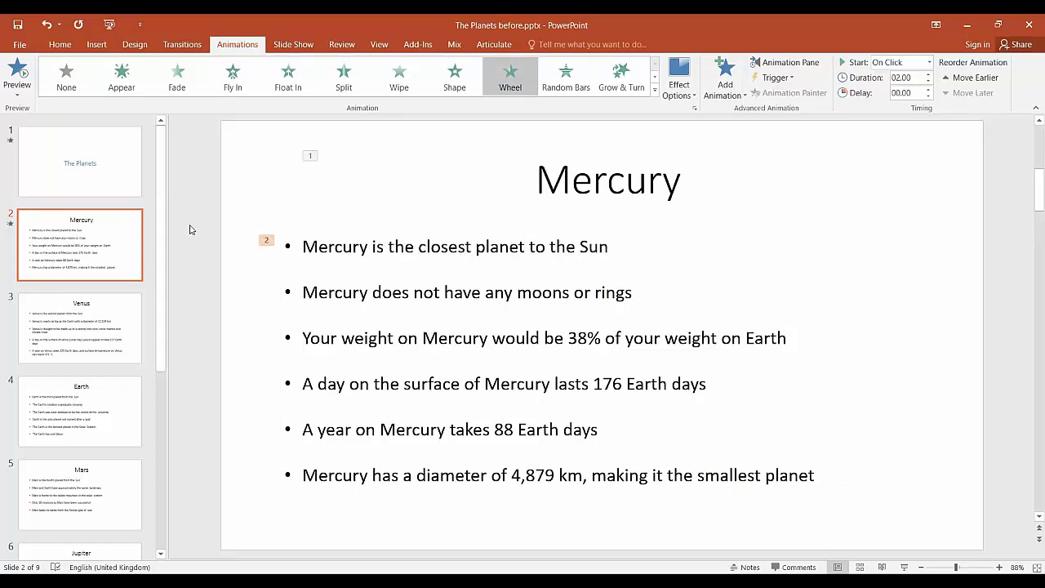
{"action": "left_click", "coordinate": [18, 76]}
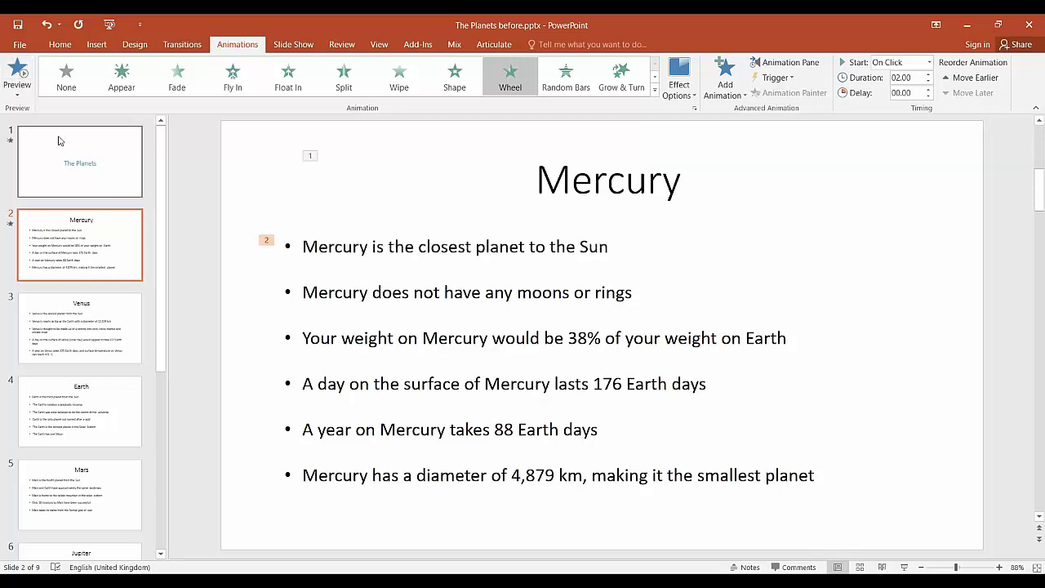
- Look through slides 1 to 3 to compare which ones have animations, ending on the title slide
{"action": "left_click", "coordinate": [138, 177]}
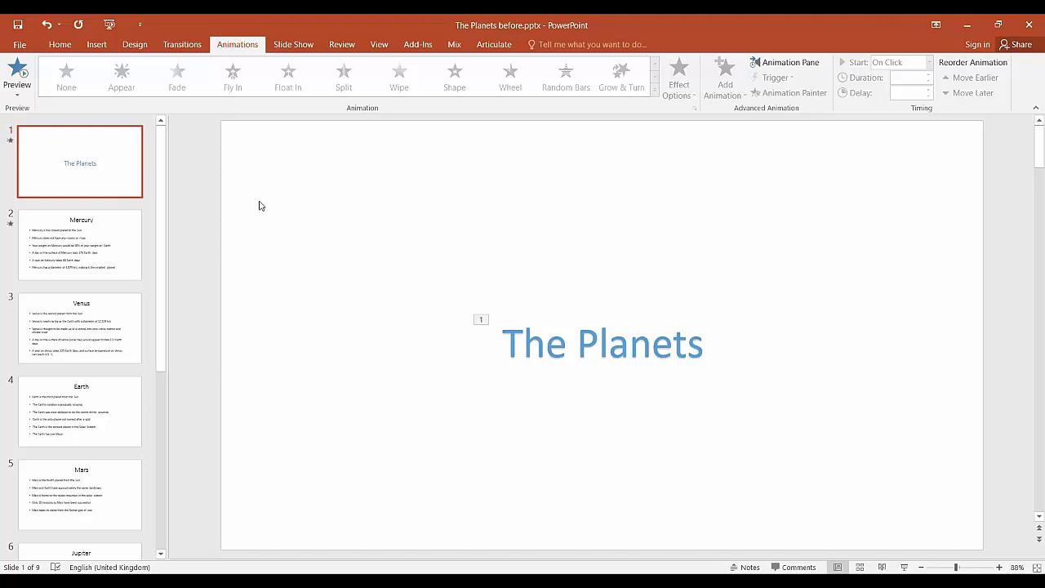
{"action": "left_click", "coordinate": [117, 227]}
{"action": "left_click", "coordinate": [114, 329]}
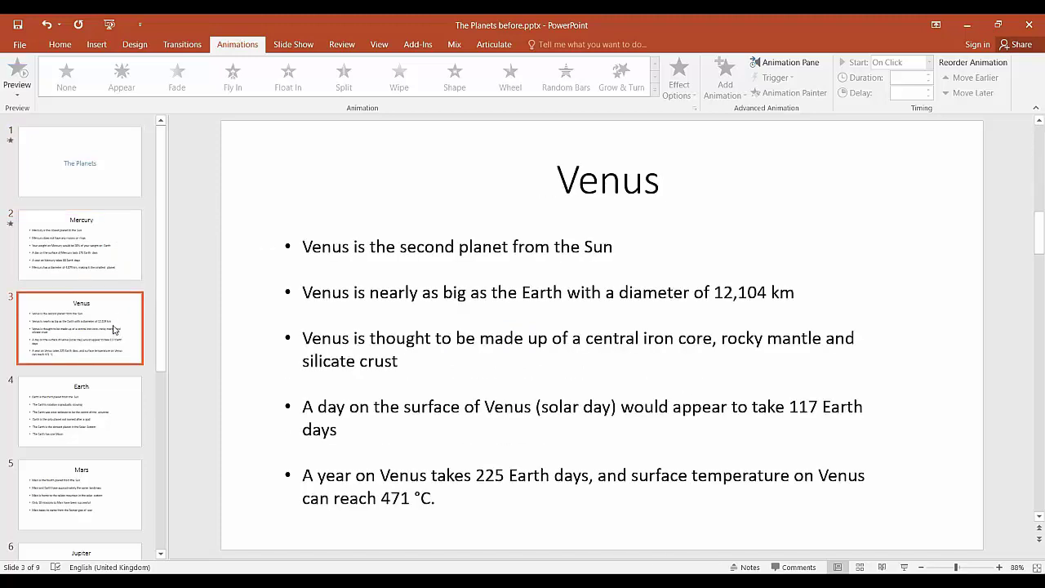
{"action": "left_click", "coordinate": [114, 245]}
{"action": "left_click", "coordinate": [125, 177]}
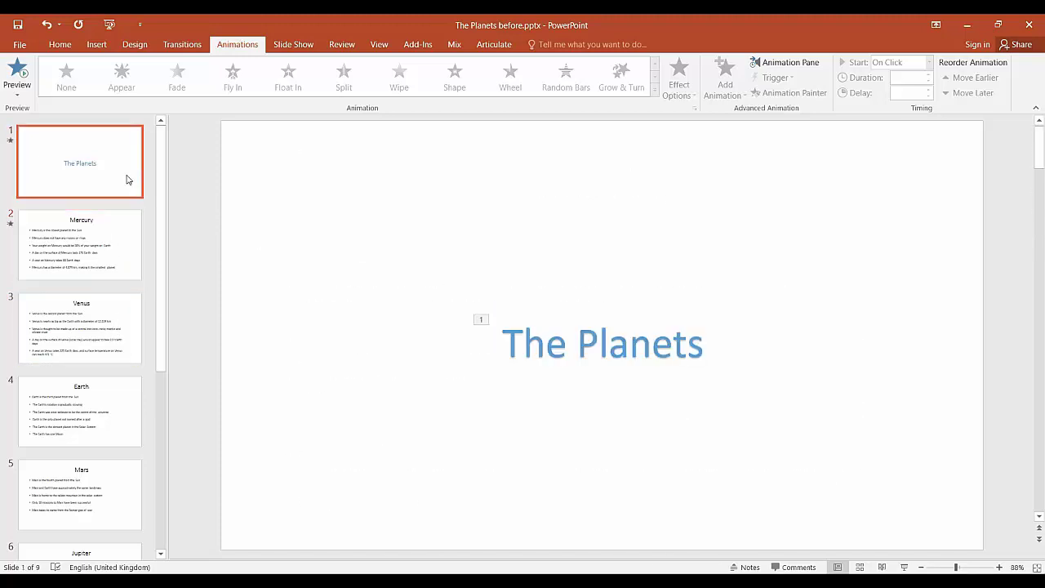
- Try the Fade, Push and Honeycomb transitions in turn on the title slide
{"action": "left_click", "coordinate": [192, 49]}
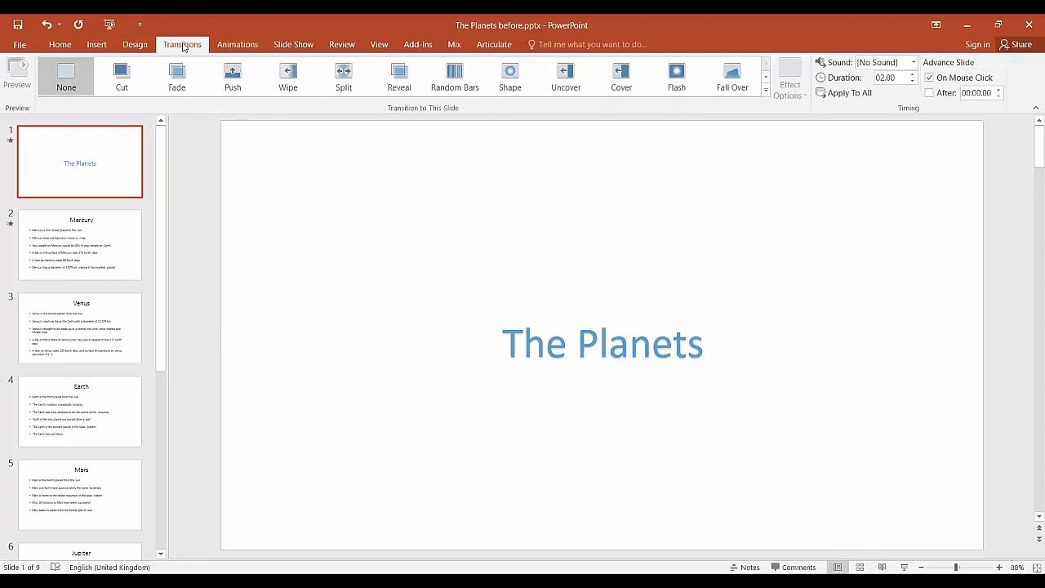
{"action": "left_click", "coordinate": [178, 89]}
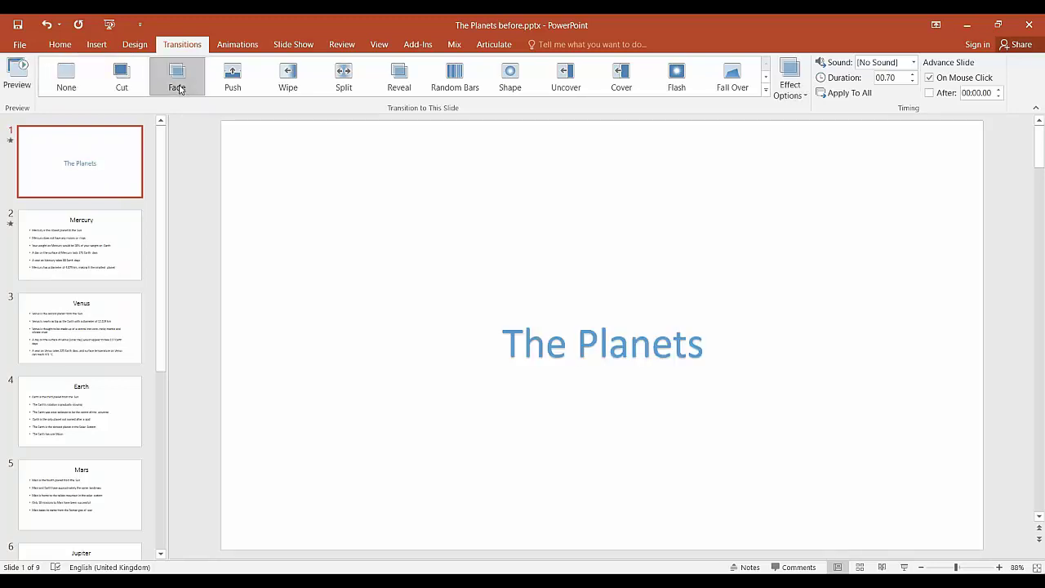
{"action": "left_click", "coordinate": [242, 88]}
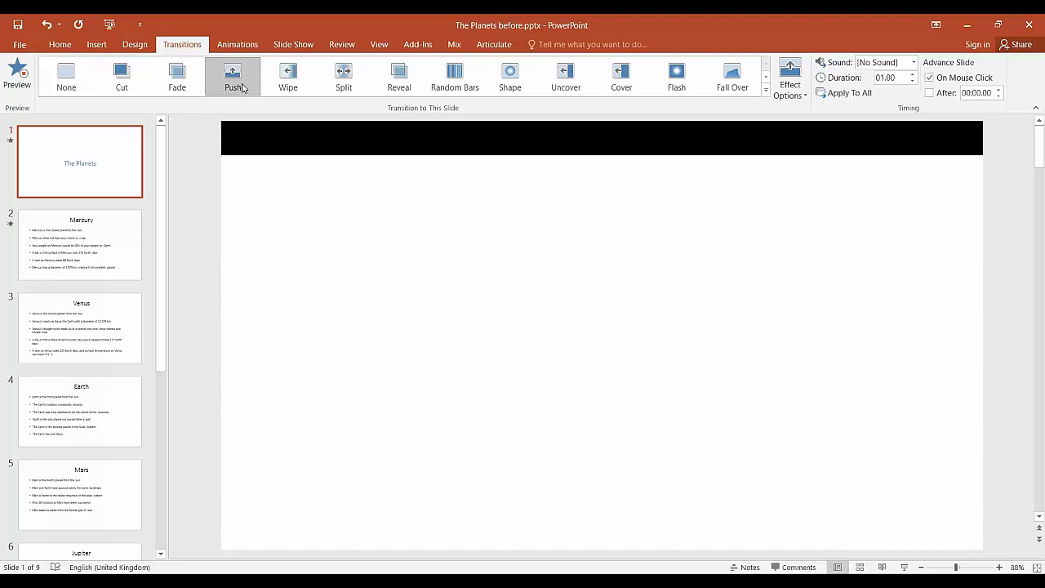
{"action": "left_click", "coordinate": [765, 90]}
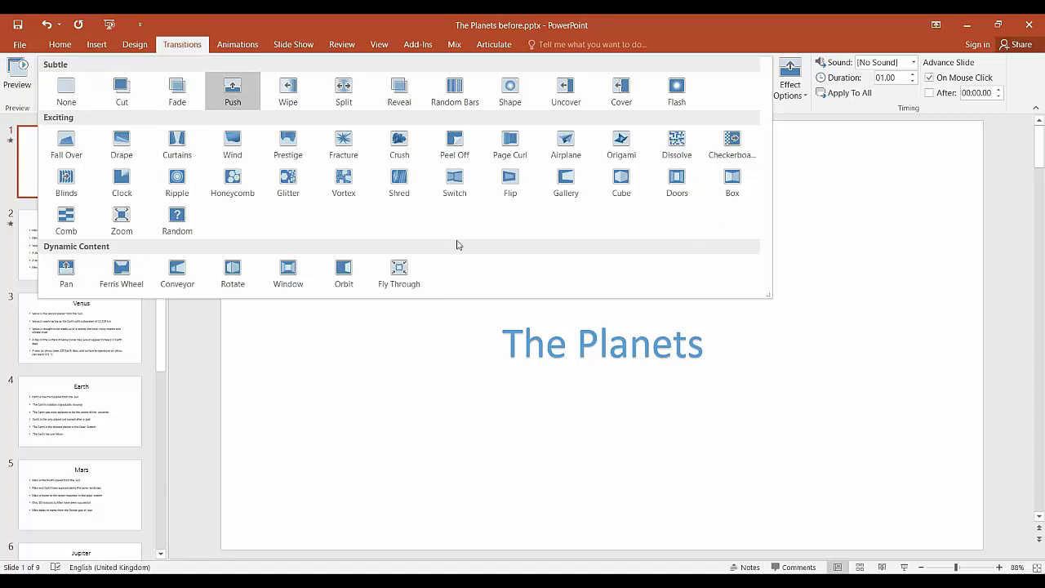
{"action": "left_click", "coordinate": [233, 184]}
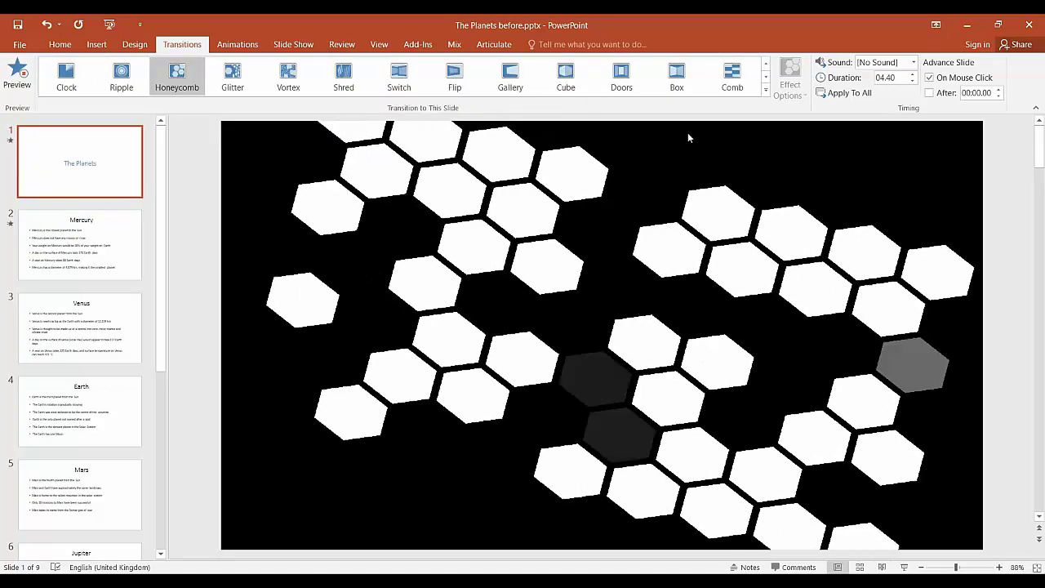
- Apply the Fade transition to the title slide and preview it
{"action": "left_click", "coordinate": [765, 77]}
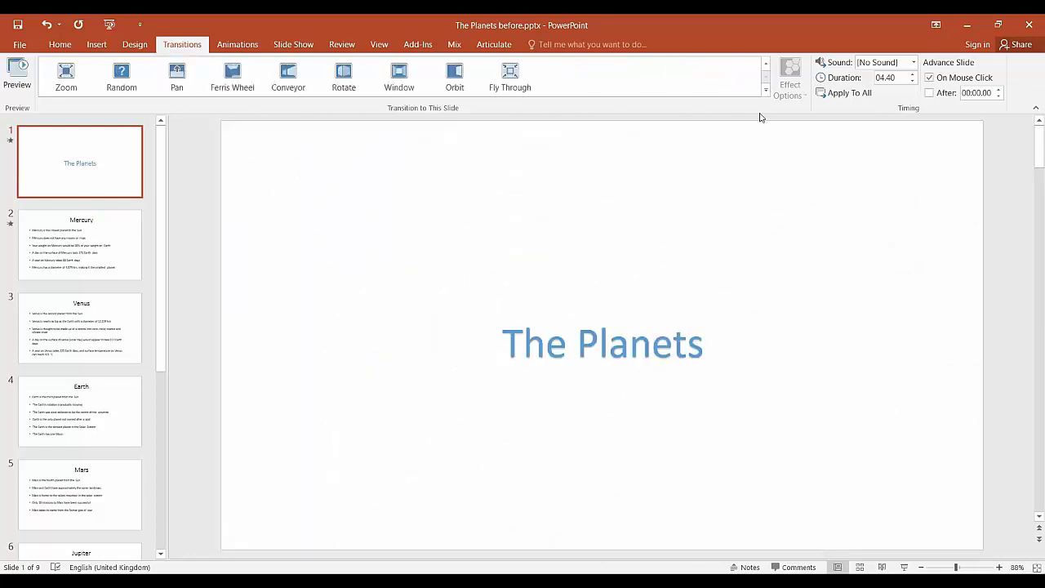
{"action": "left_click", "coordinate": [767, 93]}
{"action": "left_click", "coordinate": [192, 98]}
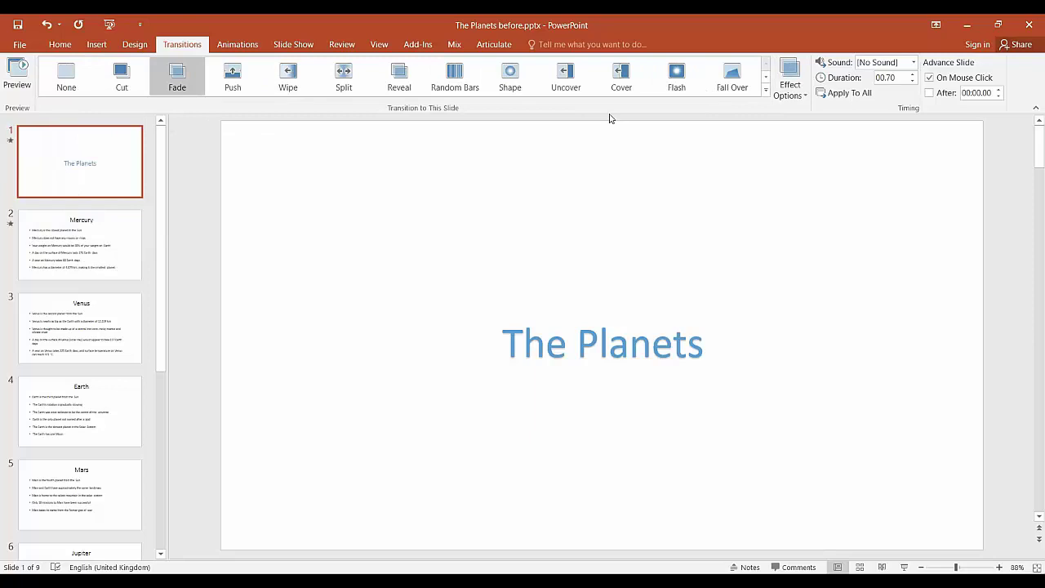
{"action": "left_click", "coordinate": [17, 81]}
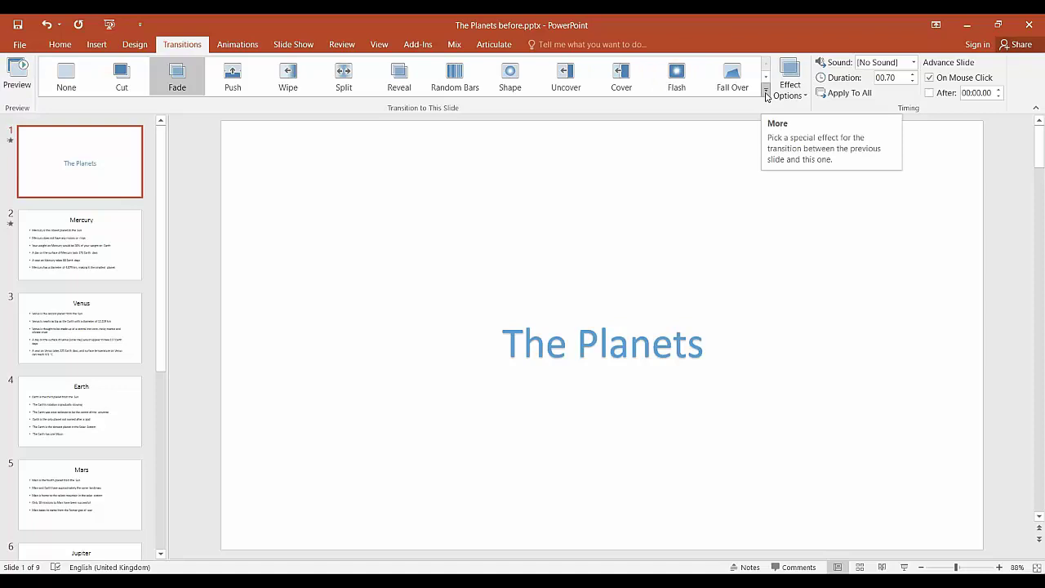
- Try the Airplane transition on the title slide, followed by Origami with its direction set to Left
{"action": "left_click", "coordinate": [767, 96]}
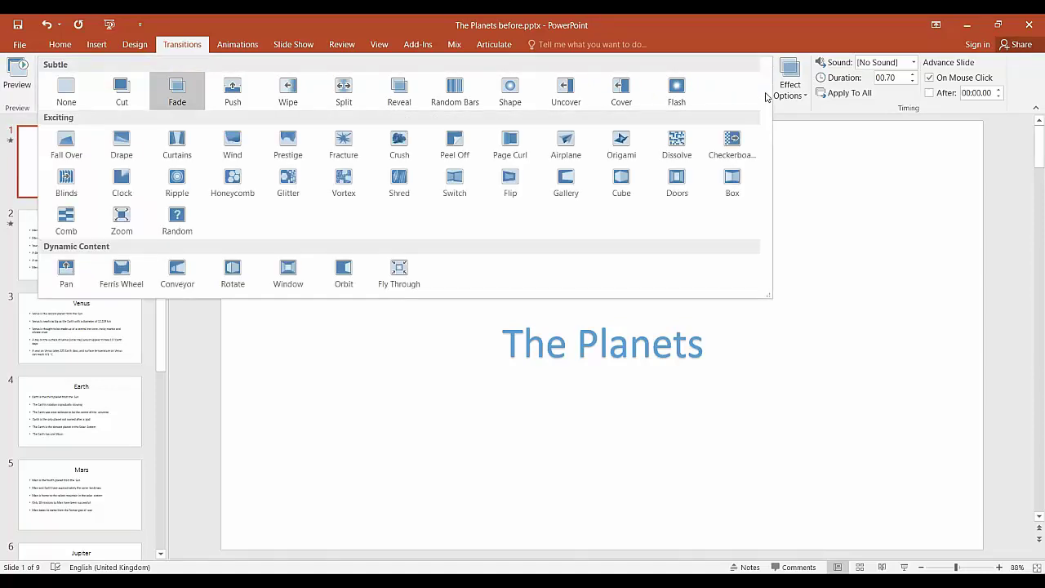
{"action": "left_click", "coordinate": [561, 155]}
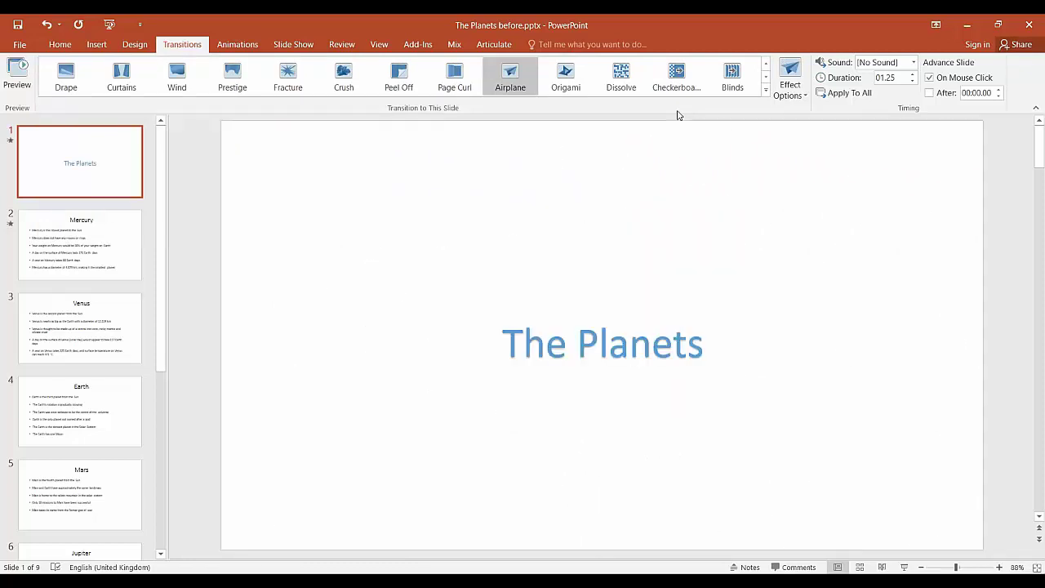
{"action": "left_click", "coordinate": [566, 77]}
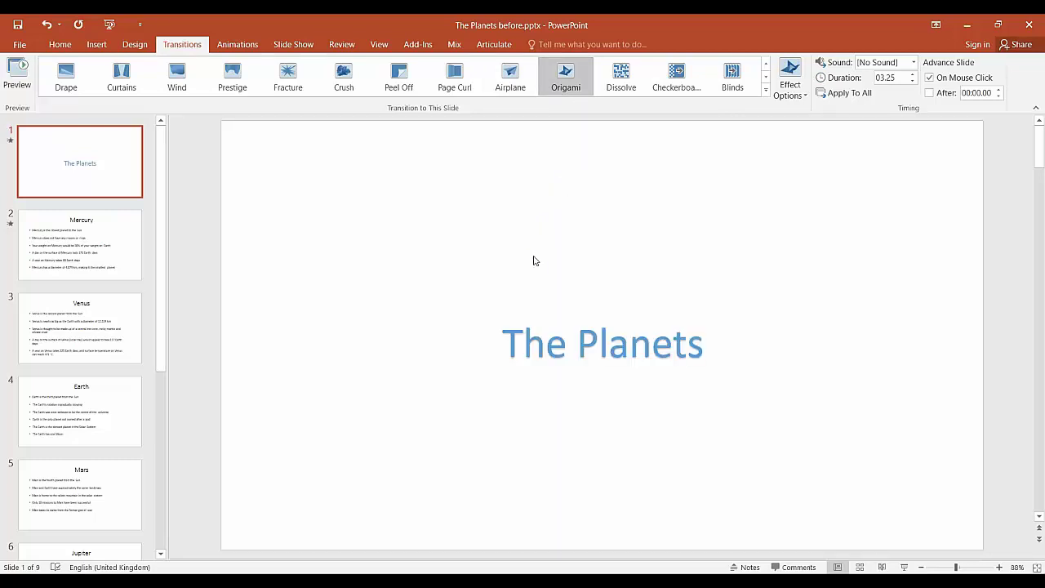
{"action": "left_click", "coordinate": [796, 93]}
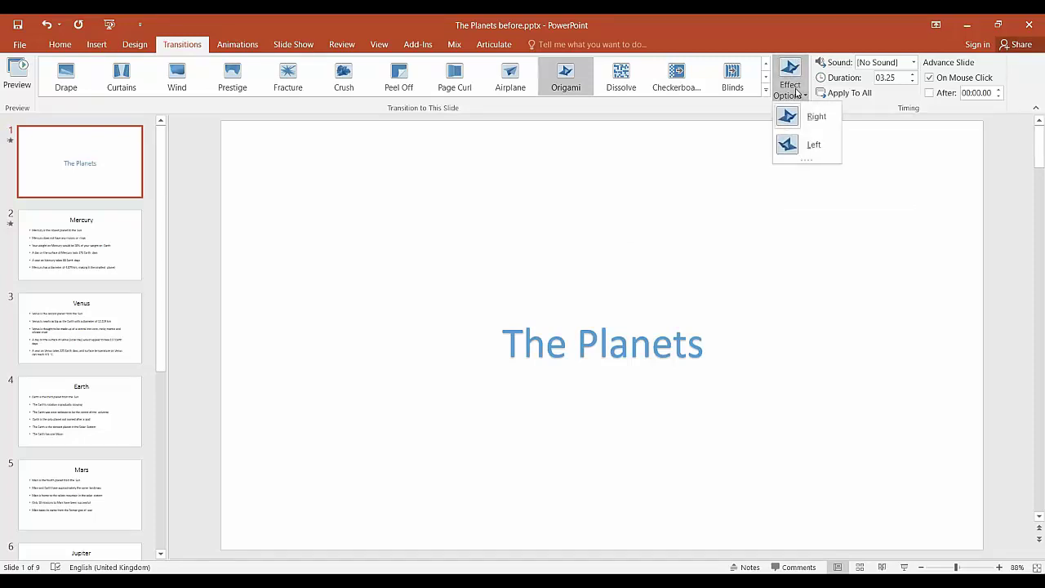
{"action": "left_click", "coordinate": [817, 150]}
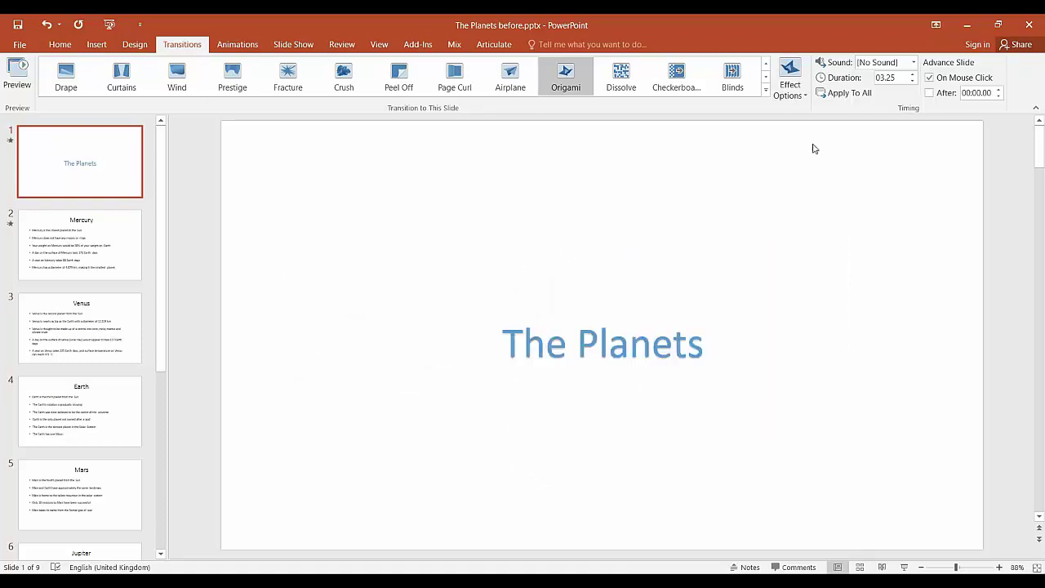
- Try the Checkerboard and Blinds transitions on the title slide, testing Blinds in both Horizontal and Vertical directions
{"action": "left_click", "coordinate": [676, 77]}
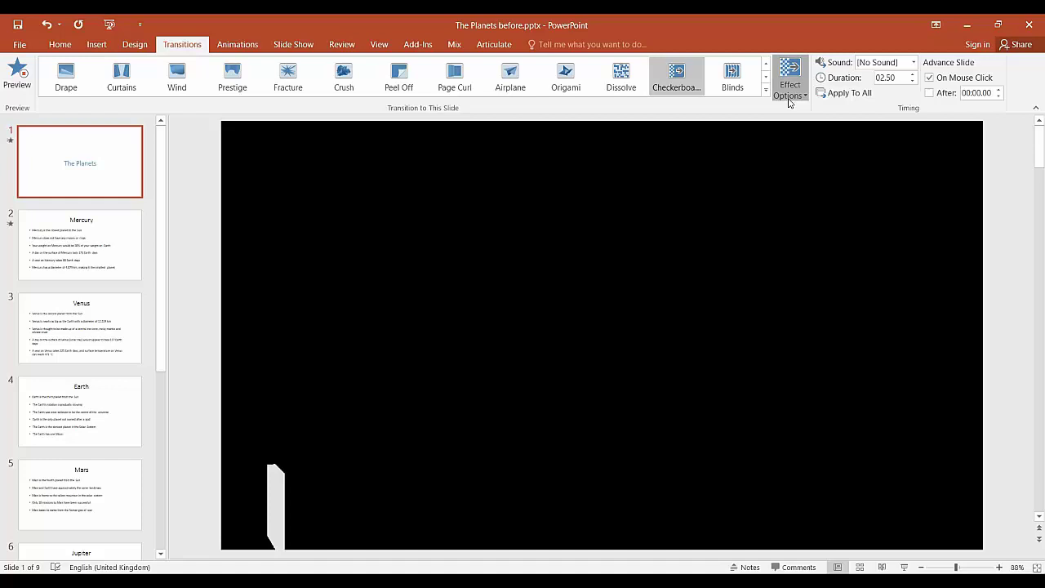
{"action": "left_click", "coordinate": [790, 86]}
{"action": "left_click", "coordinate": [732, 78]}
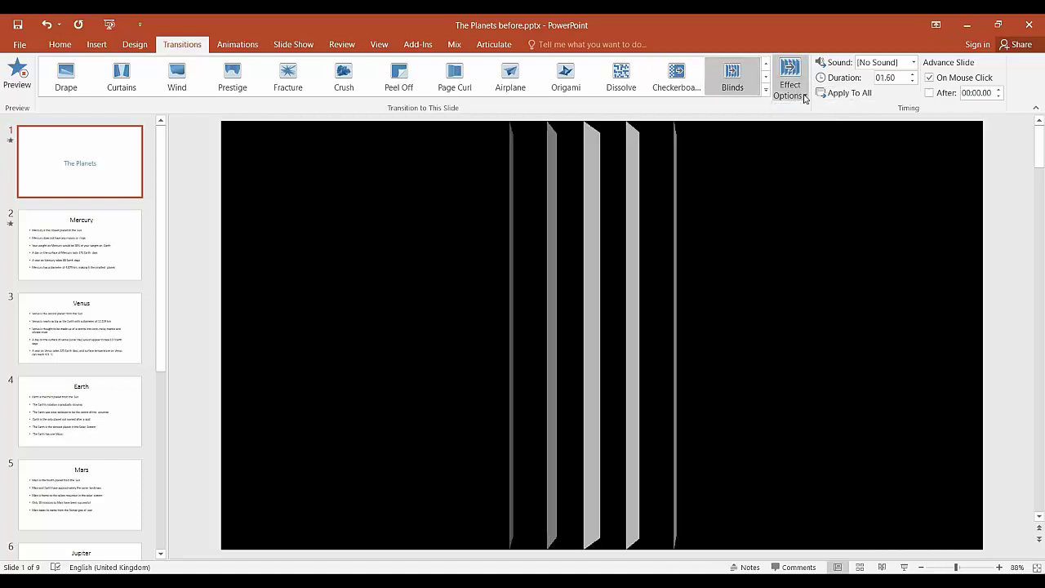
{"action": "left_click", "coordinate": [802, 95]}
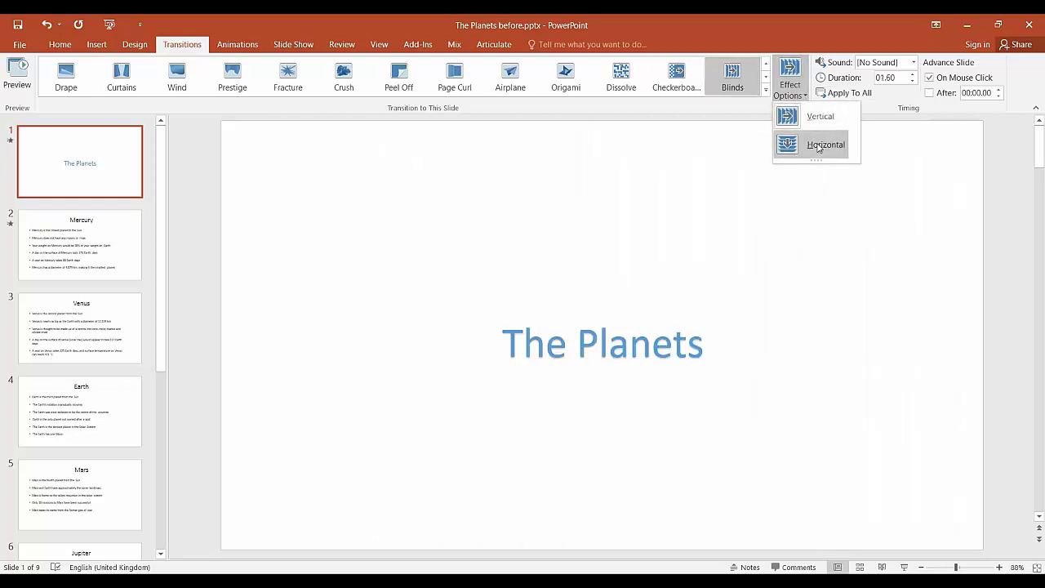
{"action": "left_click", "coordinate": [818, 144]}
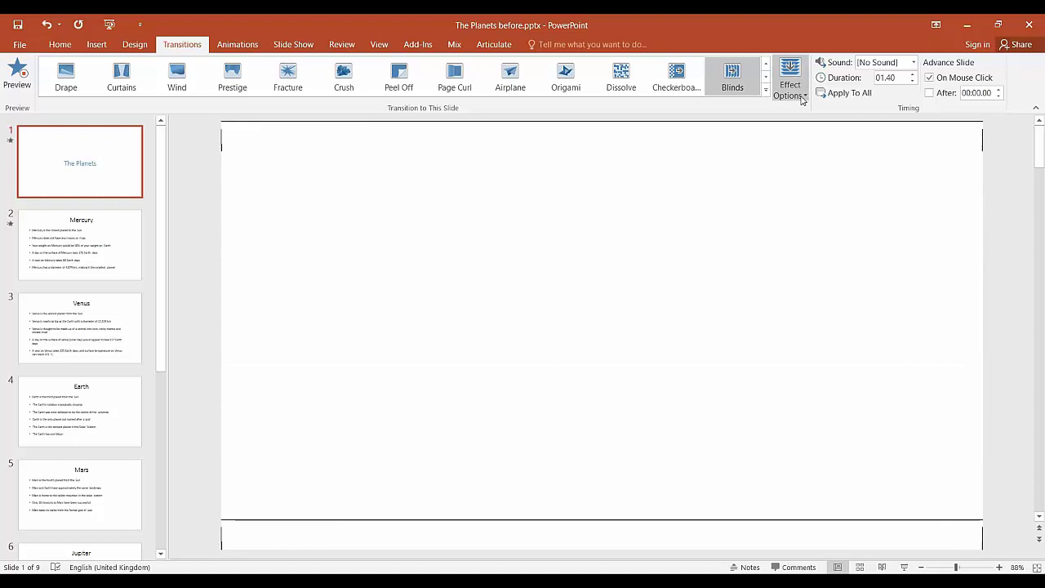
{"action": "left_click", "coordinate": [793, 89]}
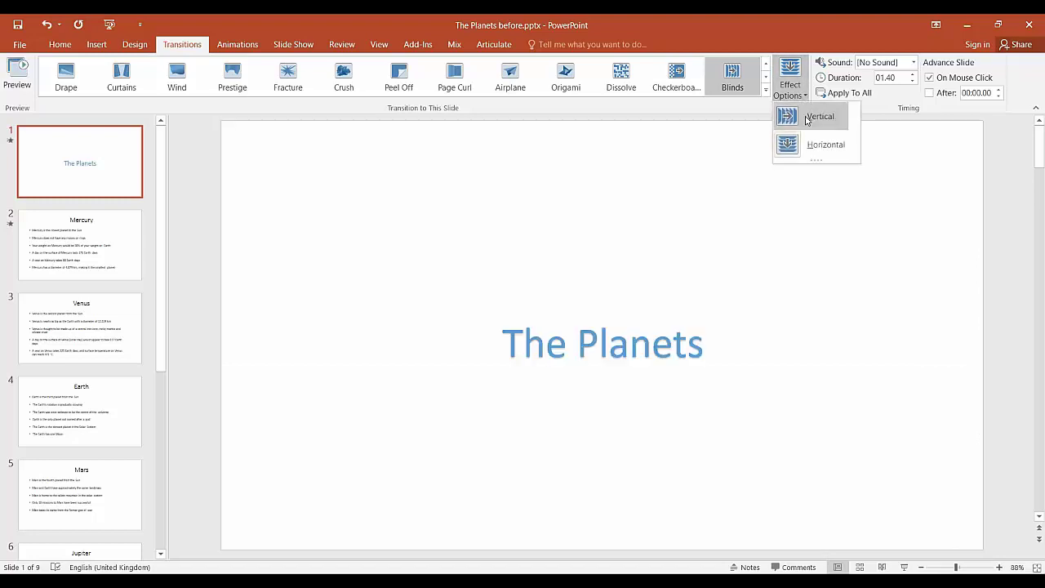
{"action": "left_click", "coordinate": [806, 118]}
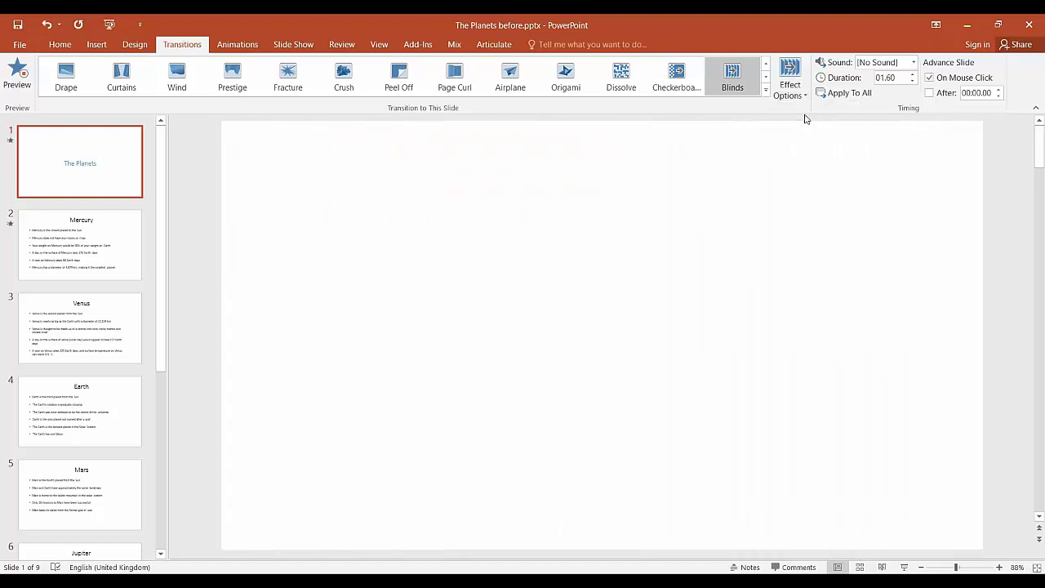
- Apply the Origami transition without sound to the title slide and extend it to all slides in the presentation
{"action": "left_click", "coordinate": [585, 92]}
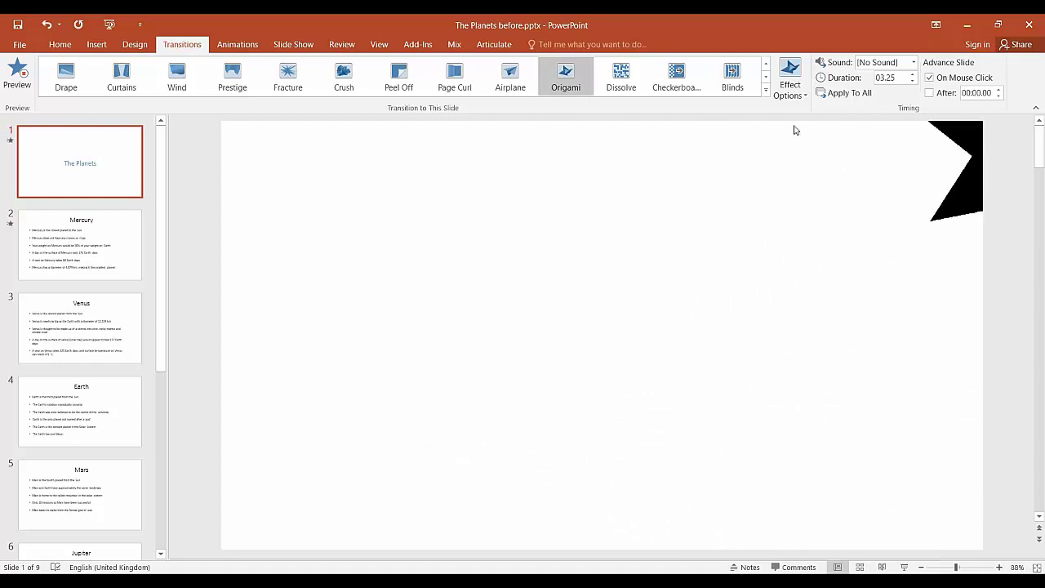
{"action": "left_click", "coordinate": [913, 63]}
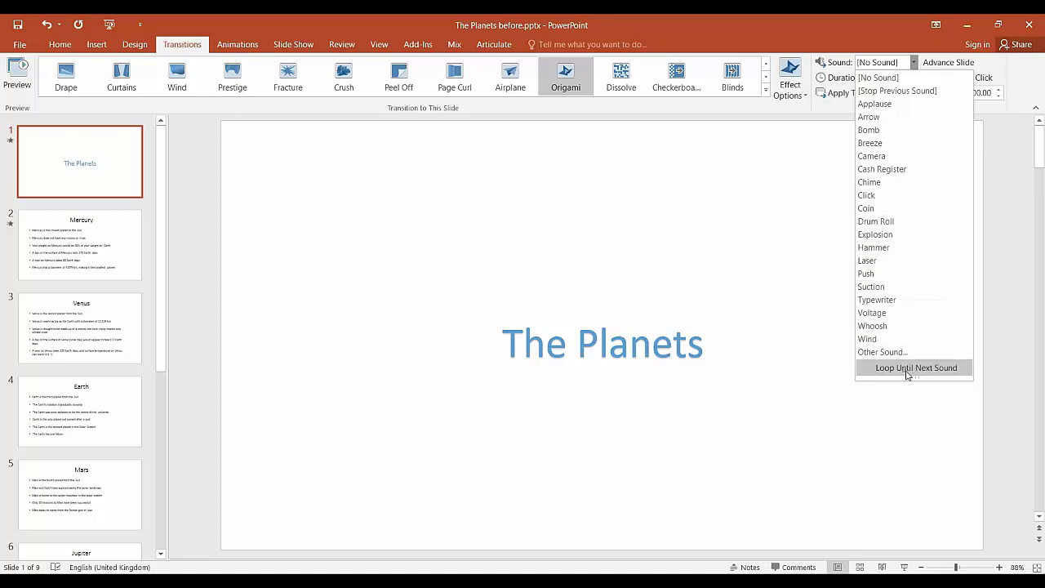
{"action": "left_click", "coordinate": [765, 270]}
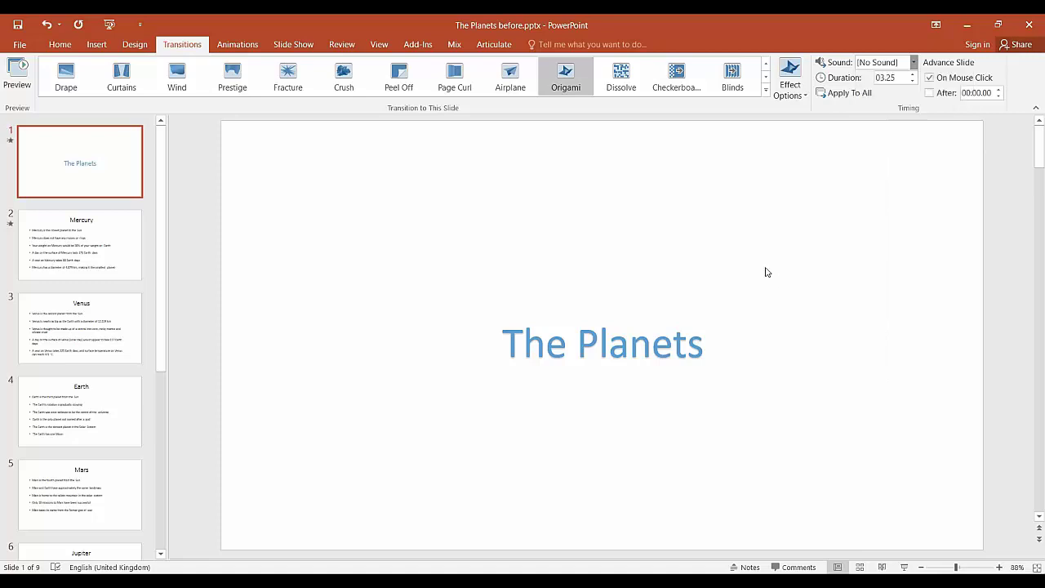
{"action": "left_click", "coordinate": [901, 83]}
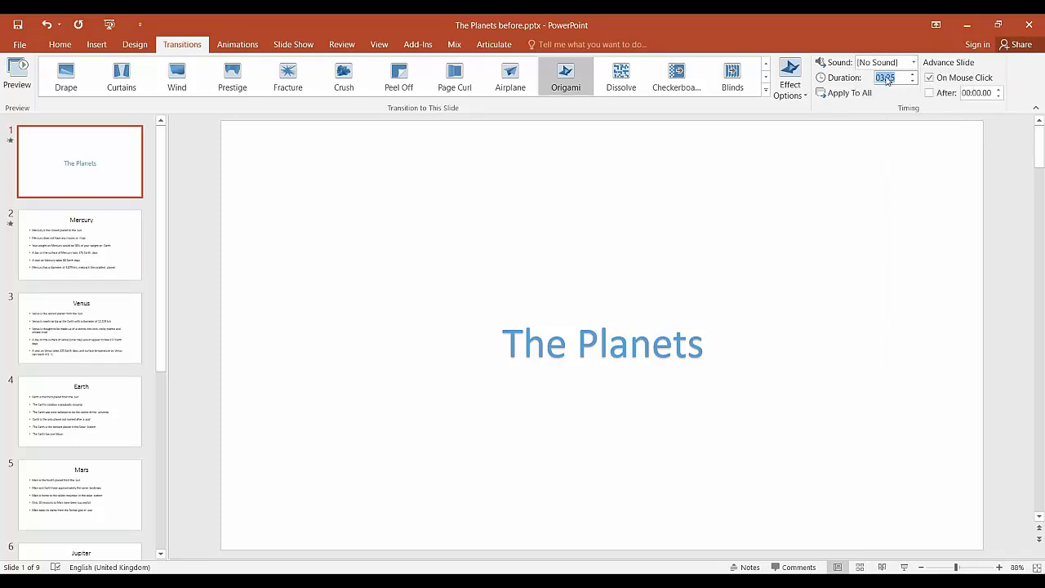
{"action": "left_click", "coordinate": [845, 94]}
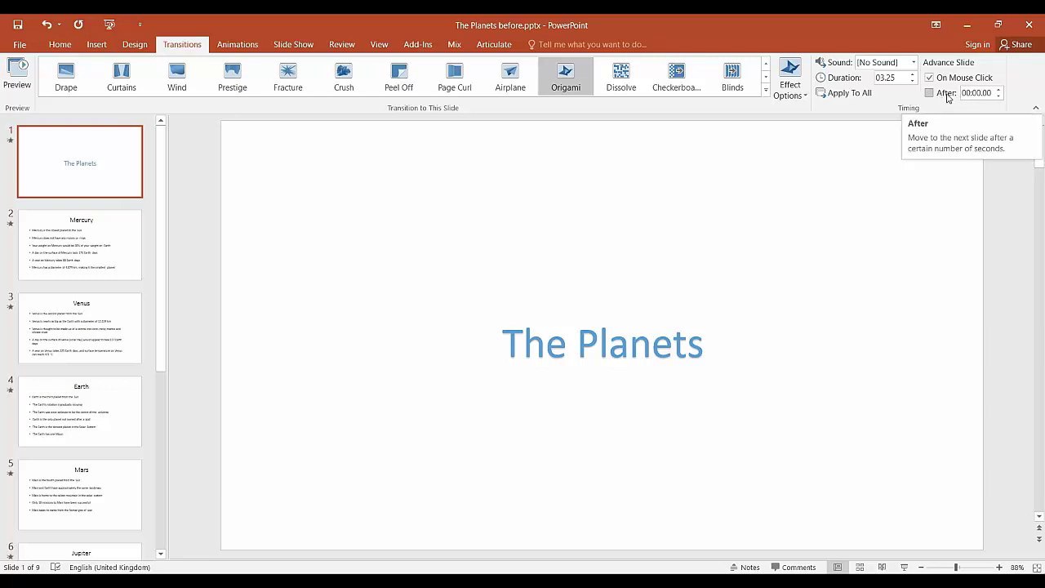
- Set the title slide to advance automatically after 5 seconds instead of on a mouse click
{"action": "left_click", "coordinate": [946, 93]}
{"action": "left_click", "coordinate": [947, 78]}
{"action": "left_click", "coordinate": [976, 92]}
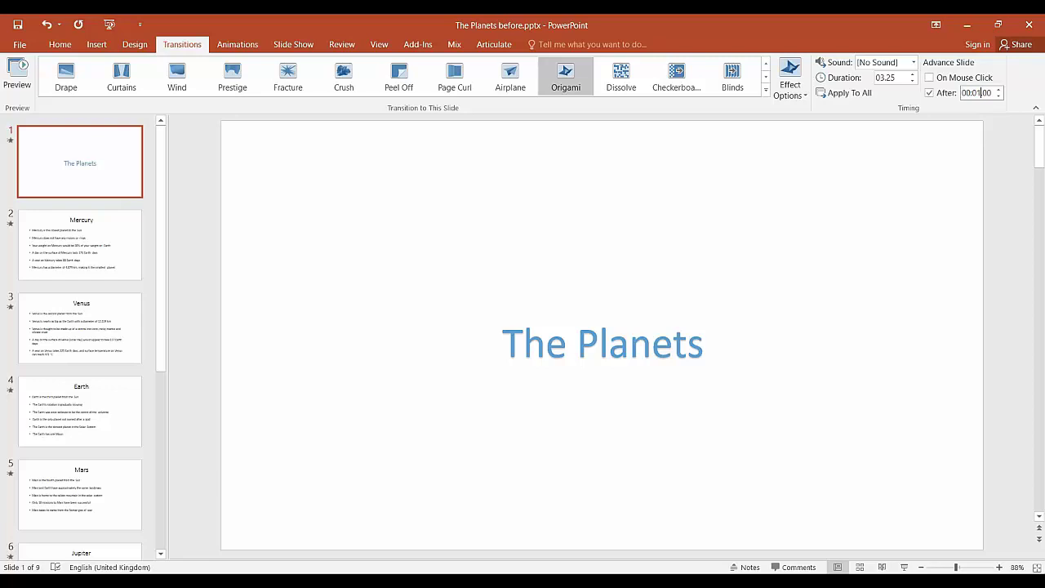
{"action": "key", "text": "Return"}
- Compare the slide advance settings of the title slide and the Mercury slide
{"action": "left_click", "coordinate": [137, 219]}
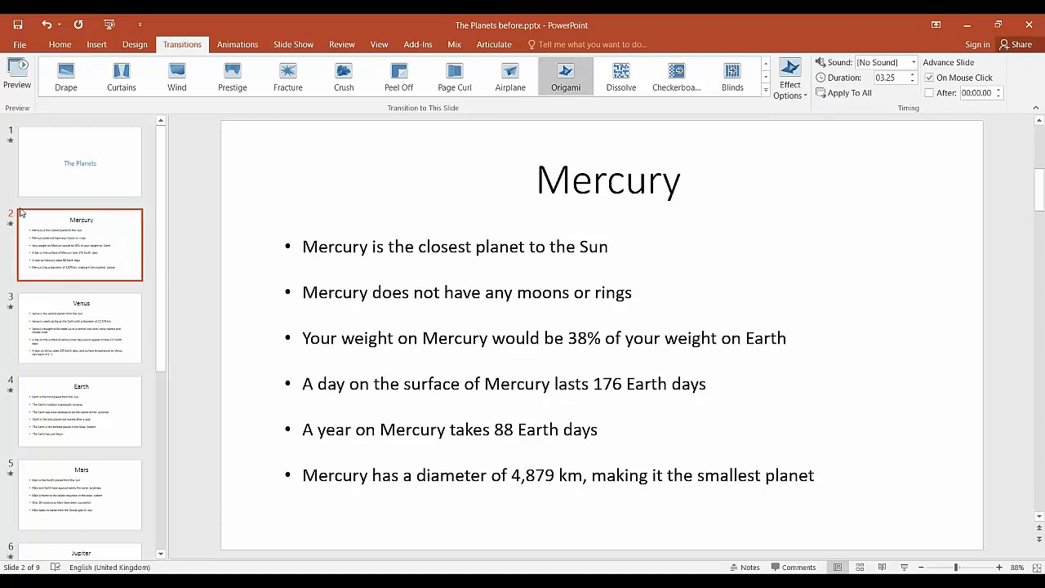
{"action": "left_click", "coordinate": [76, 184]}
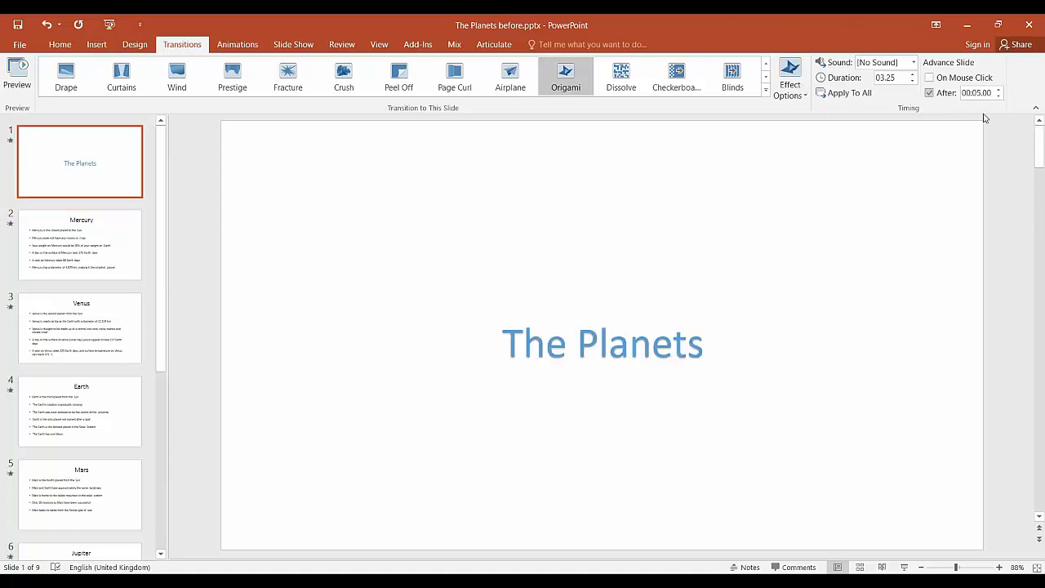
{"action": "left_click", "coordinate": [87, 226]}
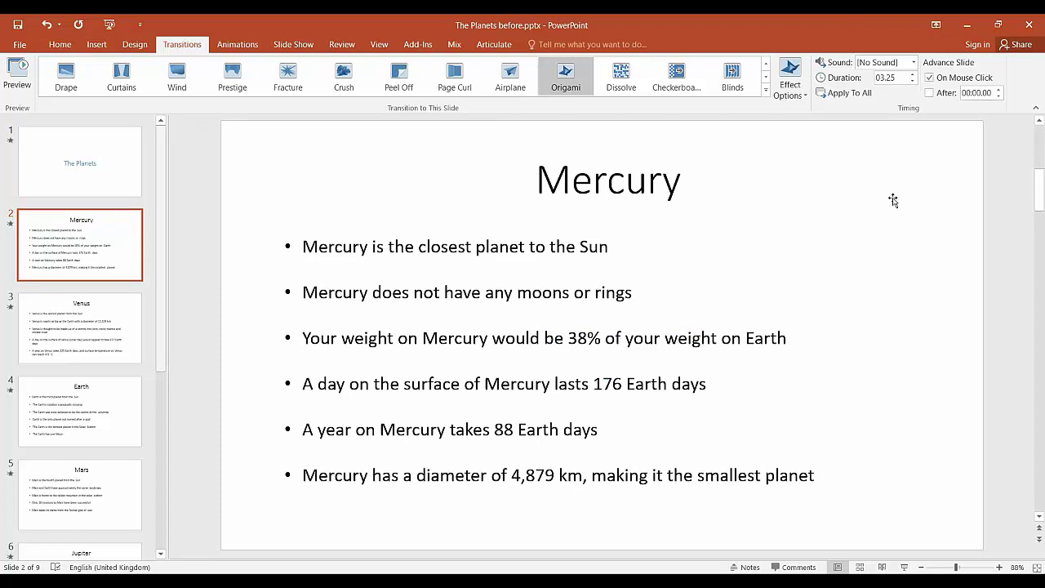
- Set the Venus slide to advance automatically after 5 seconds instead of on a mouse click
{"action": "left_click", "coordinate": [129, 339]}
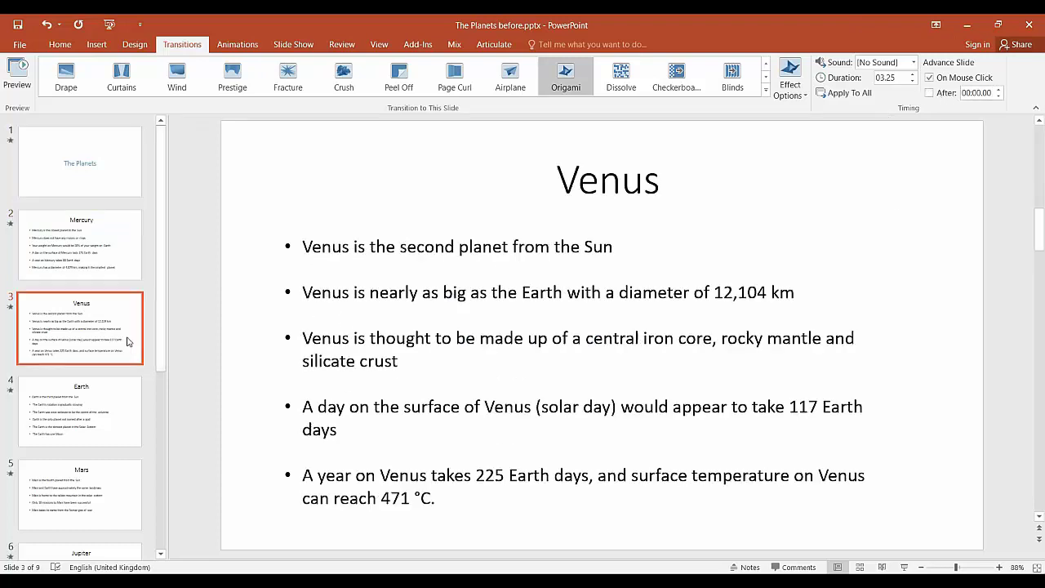
{"action": "left_click", "coordinate": [929, 92]}
{"action": "left_click", "coordinate": [929, 77]}
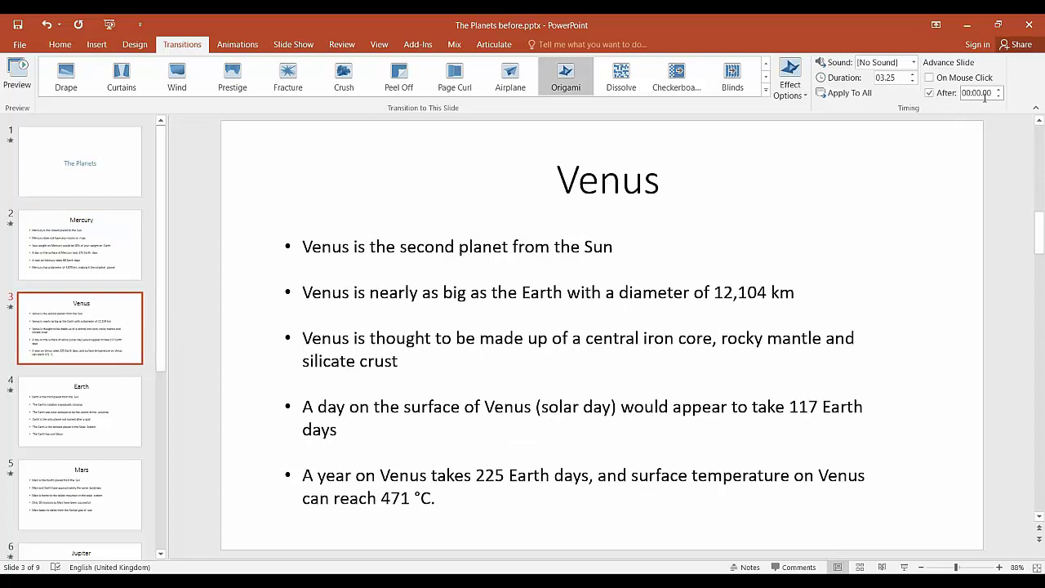
{"action": "left_click", "coordinate": [999, 90]}
- Go through slides 1 to 3 to review how each one is set to advance
{"action": "left_click", "coordinate": [101, 155]}
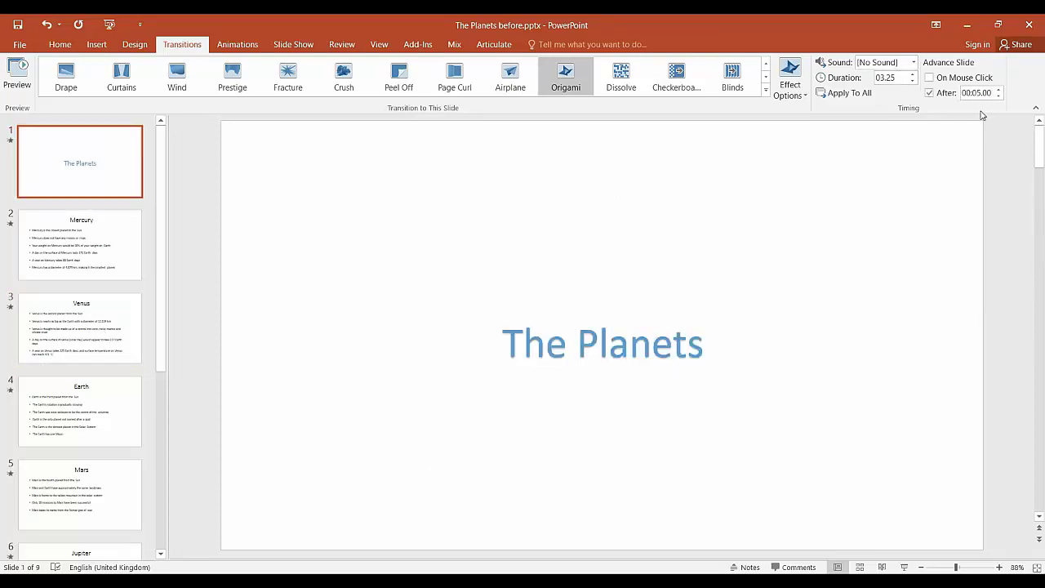
{"action": "left_click", "coordinate": [137, 236]}
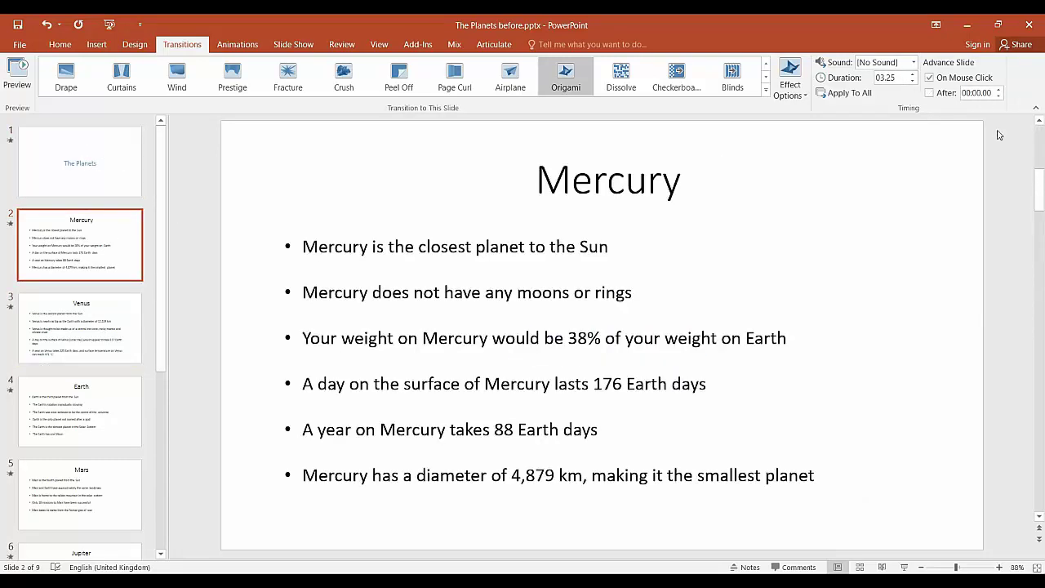
{"action": "left_click", "coordinate": [112, 350]}
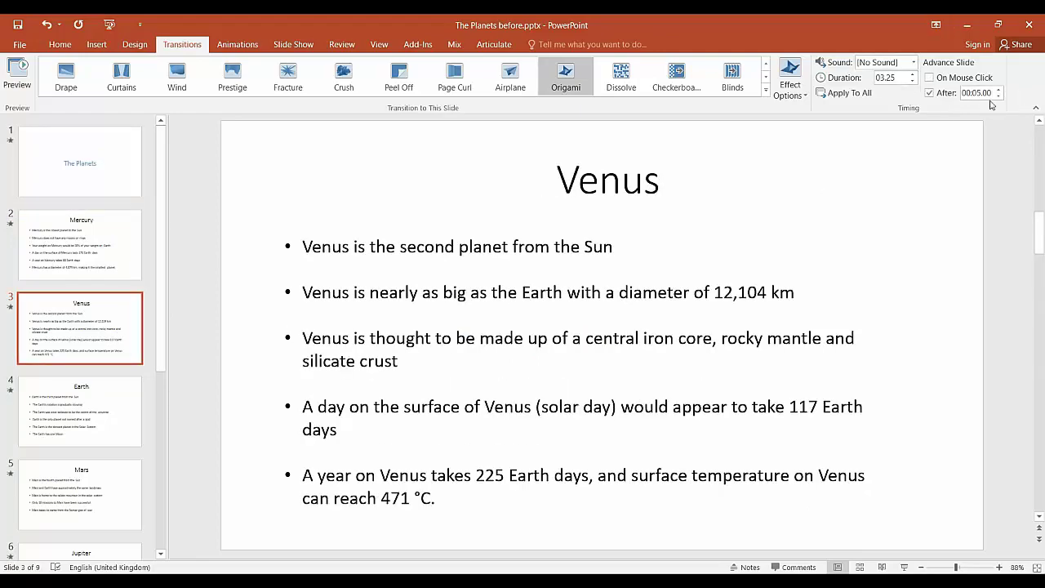